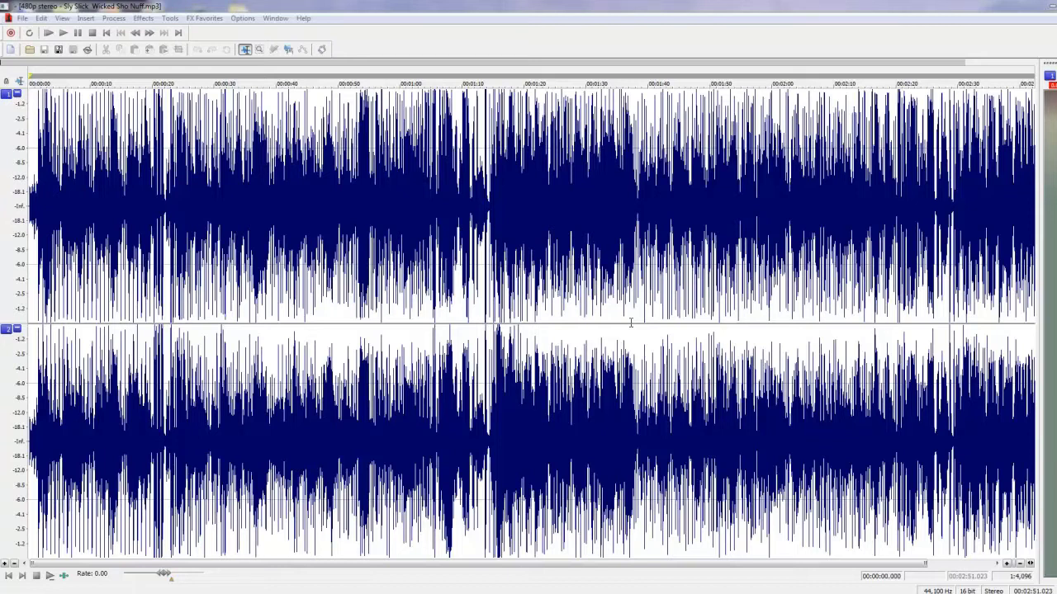
Step: Play the source track, then audition the ~1.6–4.3 s and ~7.1–9.8 s stretches
left_click(63, 33)
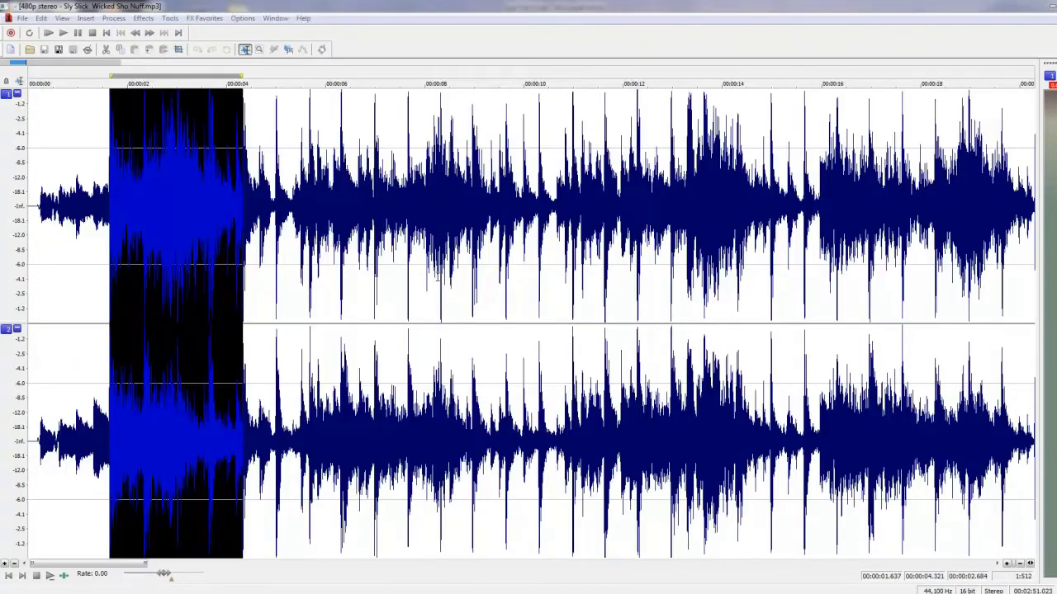
left_click(62, 33)
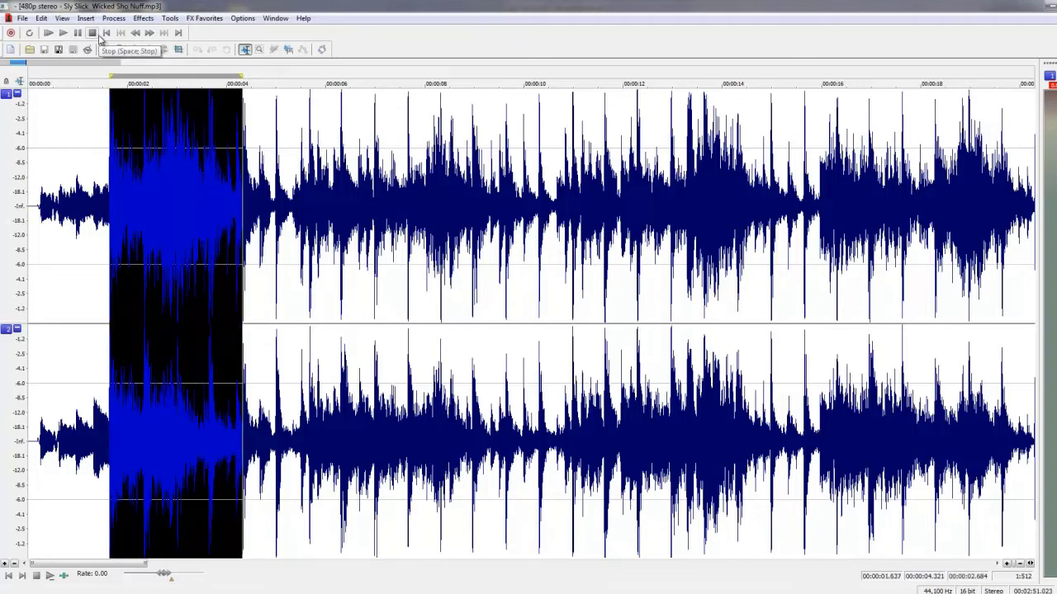
key("ctrl+Right")
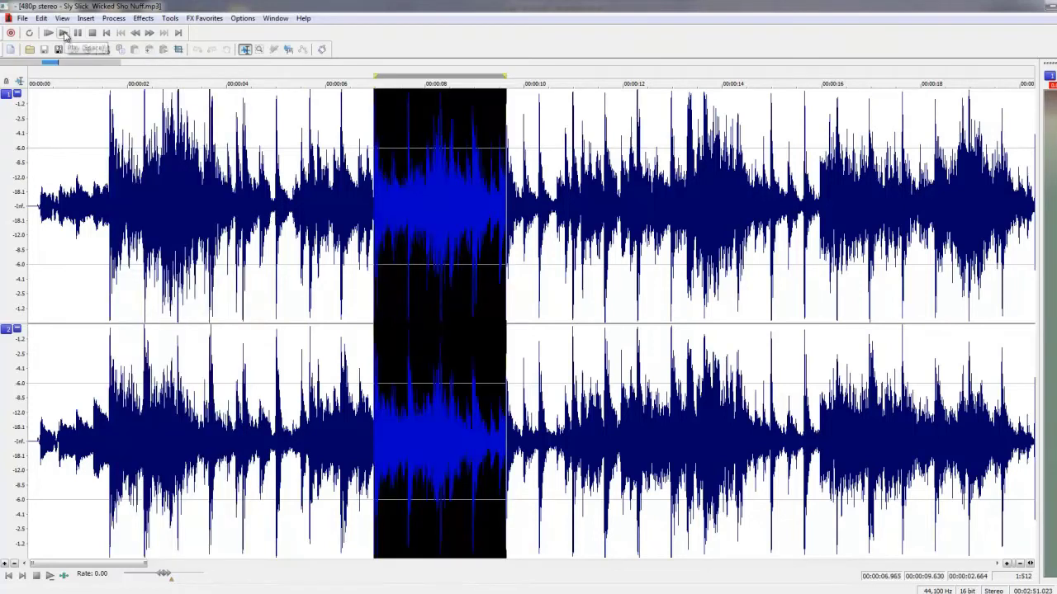
left_click(63, 33)
Step: Open 'ST Custom Loop 8 bars time strech 2' from the Suit And Tie folder and play it
key("ctrl+o")
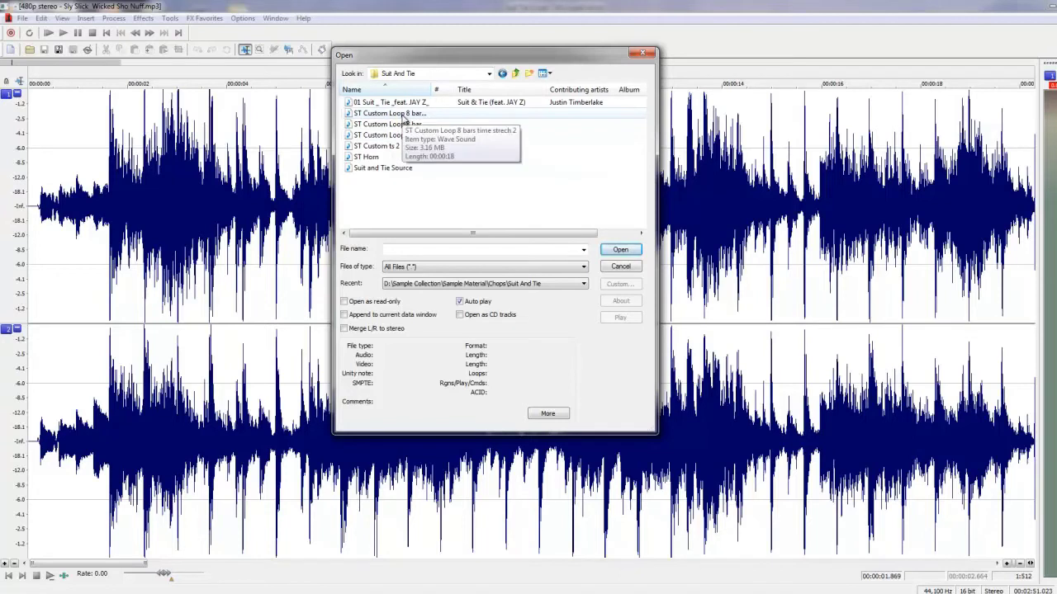
double_click(405, 117)
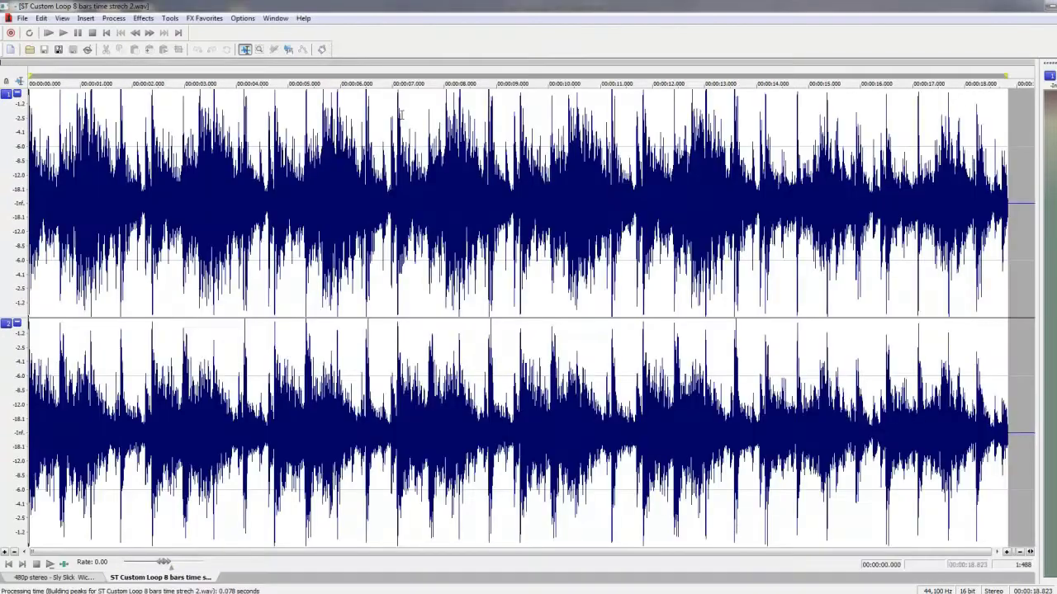
left_click(63, 34)
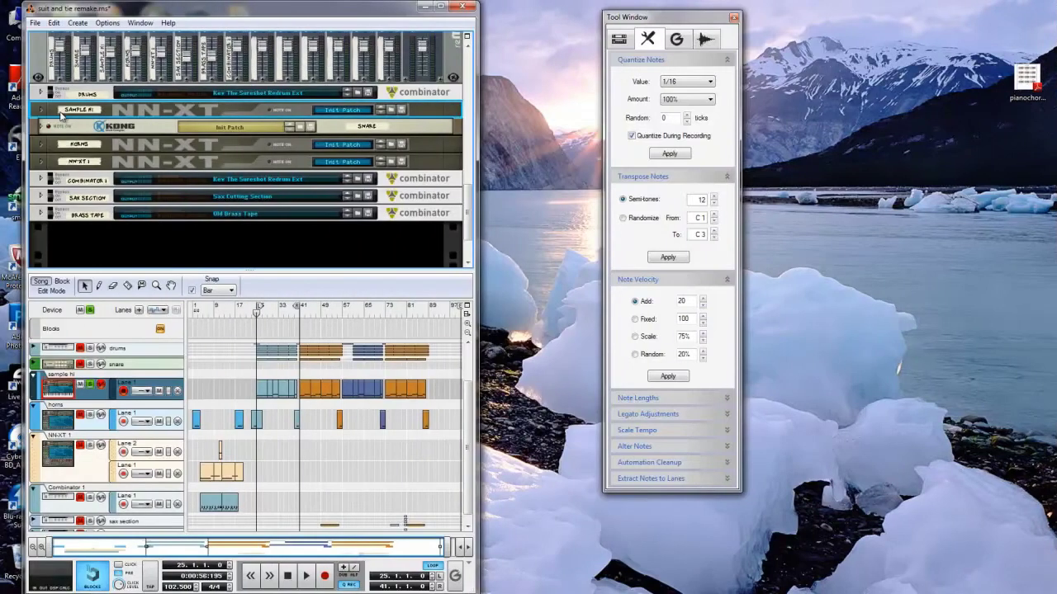
Step: Set the second NN-XT sample's start to 75.2%, then play and stop the song to hear it
left_click(55, 113)
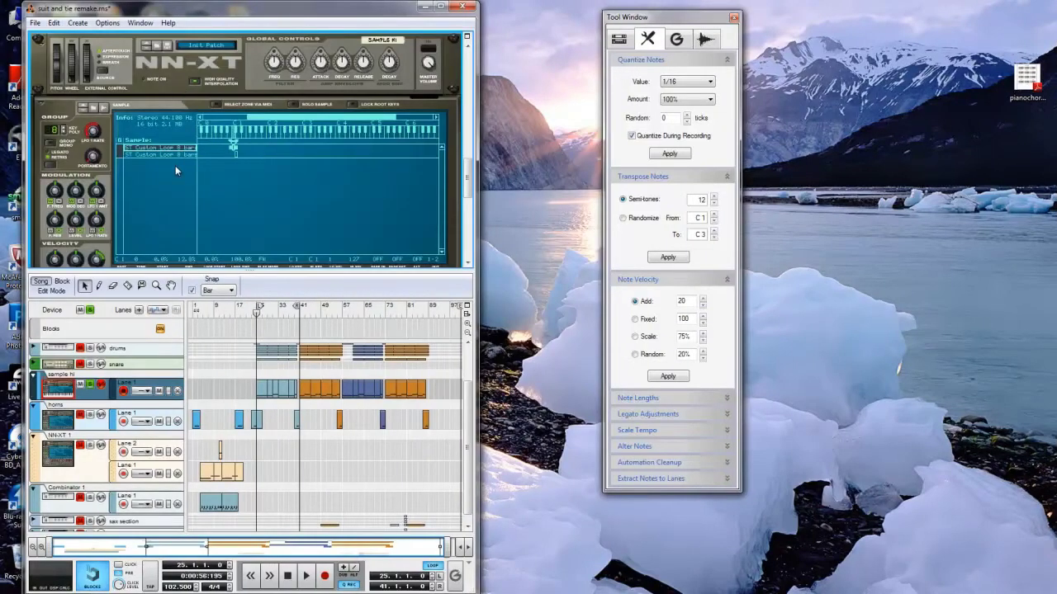
scroll(175, 165, "down", 1)
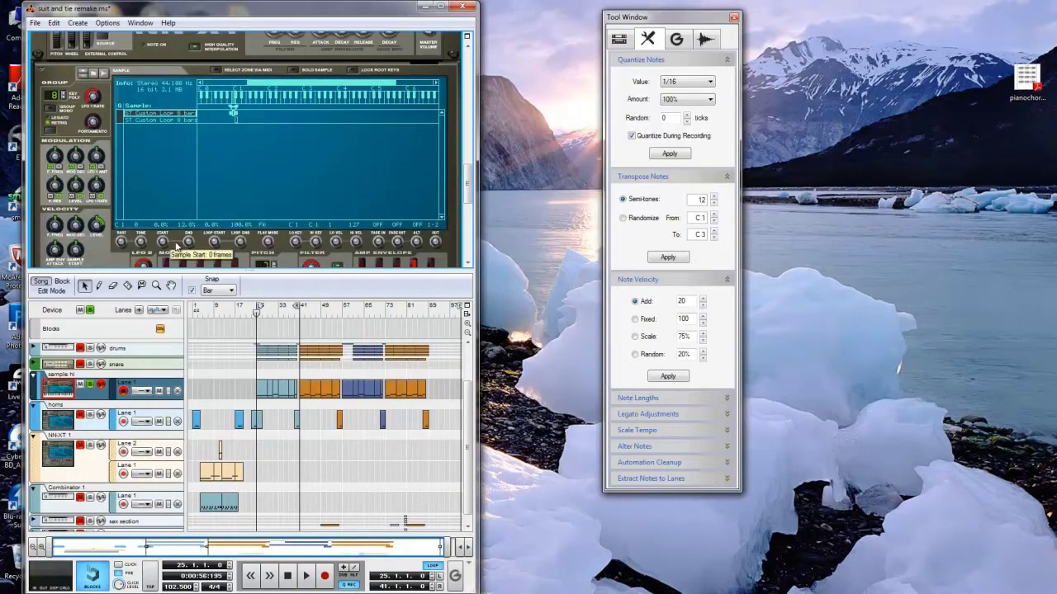
left_click(160, 120)
left_click_drag(162, 242, 162, 240)
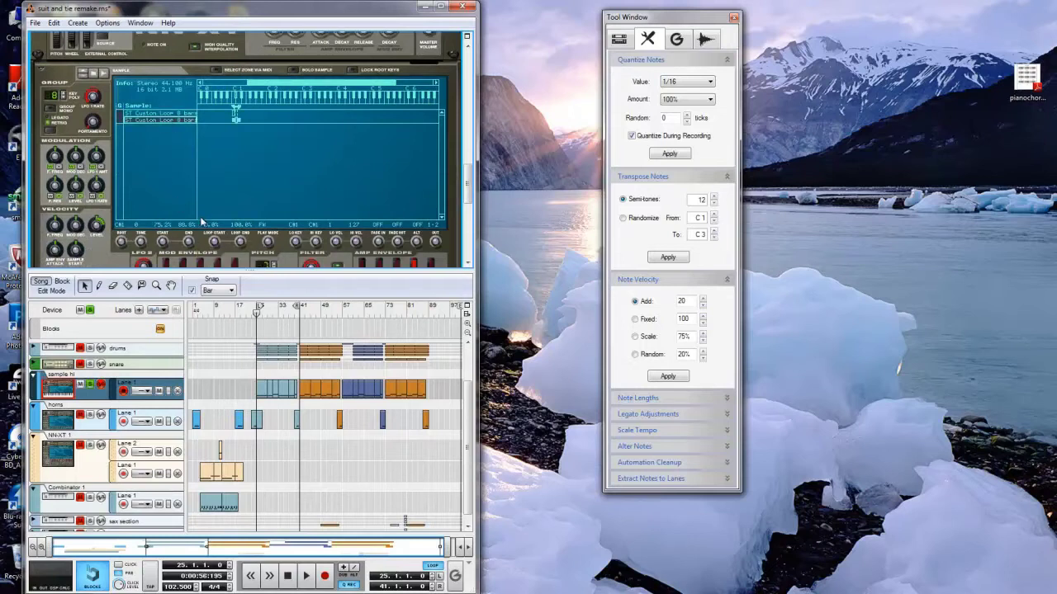
left_click(306, 576)
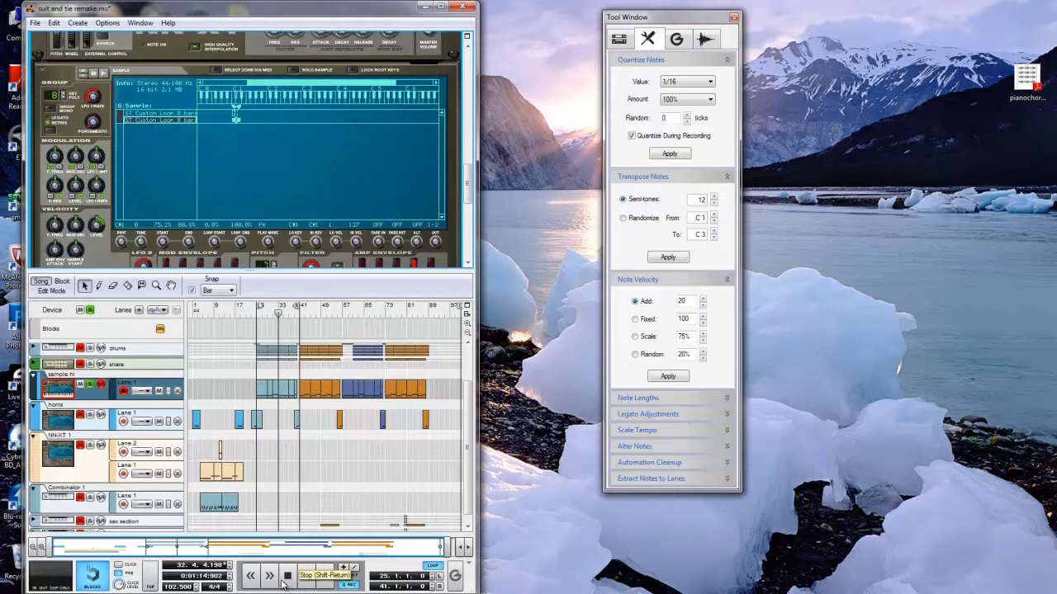
left_click(285, 578)
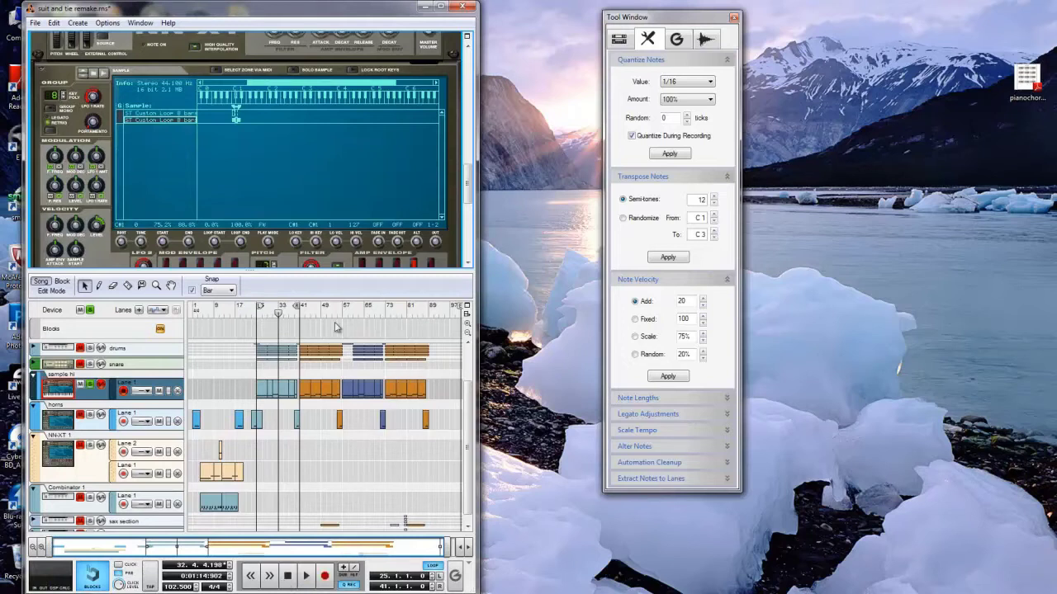
Step: Play the song from bar 33, bring the drums Combinator and its mixer into view, then stop
left_click(277, 312)
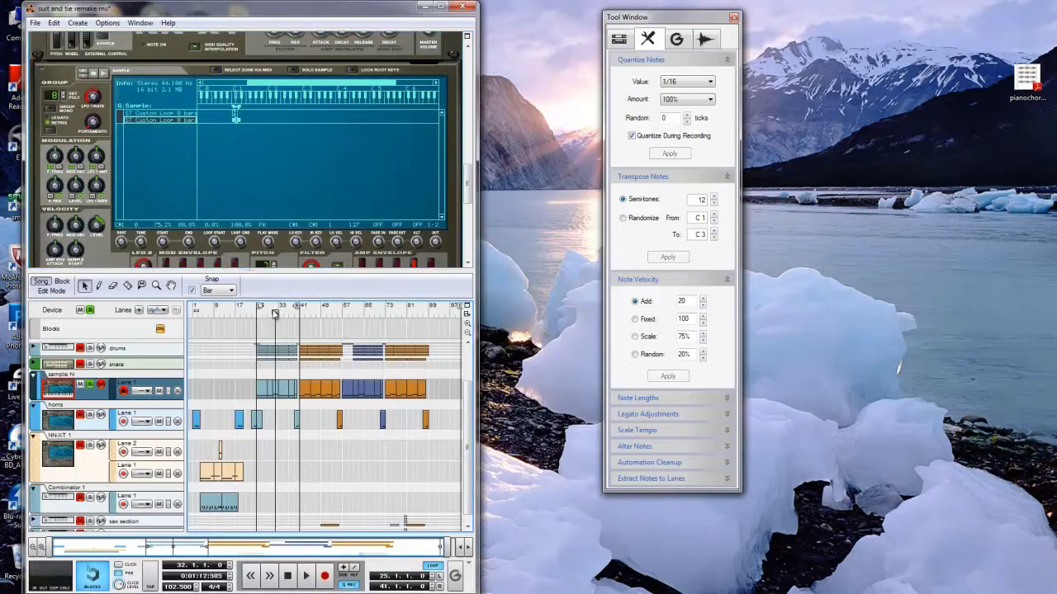
left_click(306, 577)
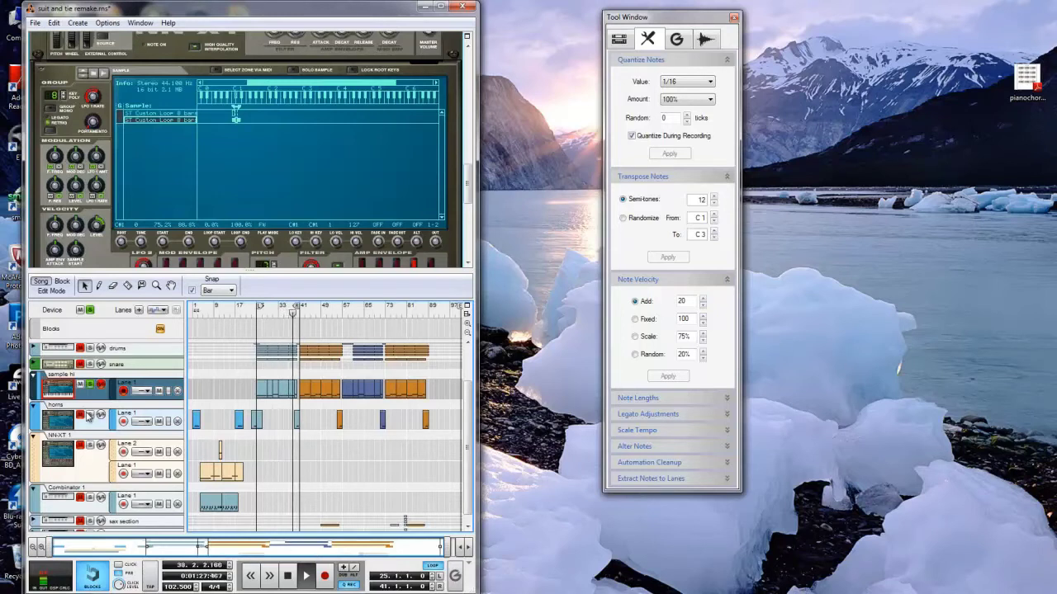
left_click(281, 506)
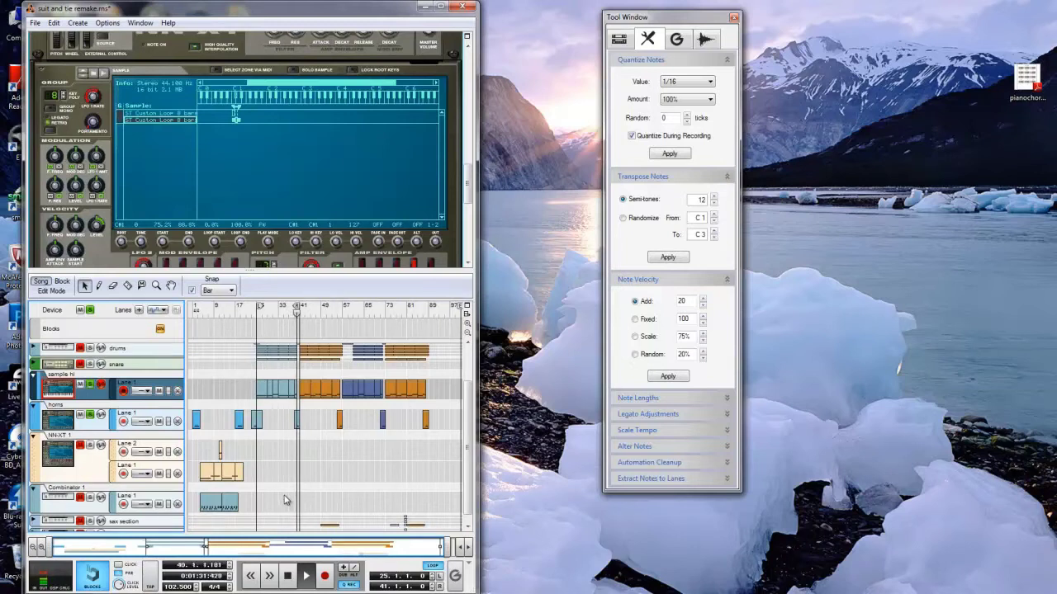
left_click(287, 576)
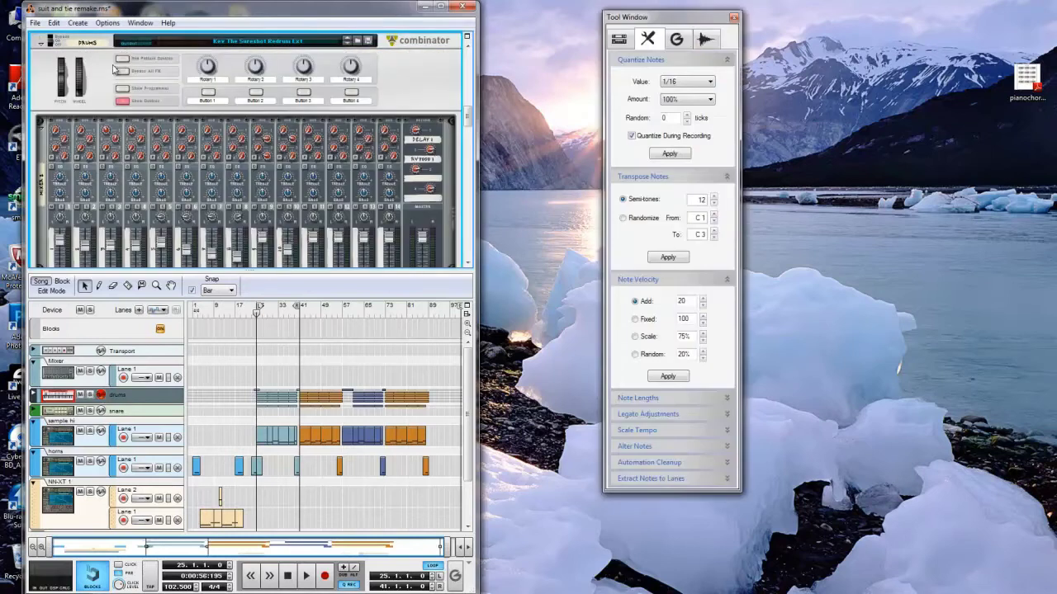
scroll(75, 175, "down", 1)
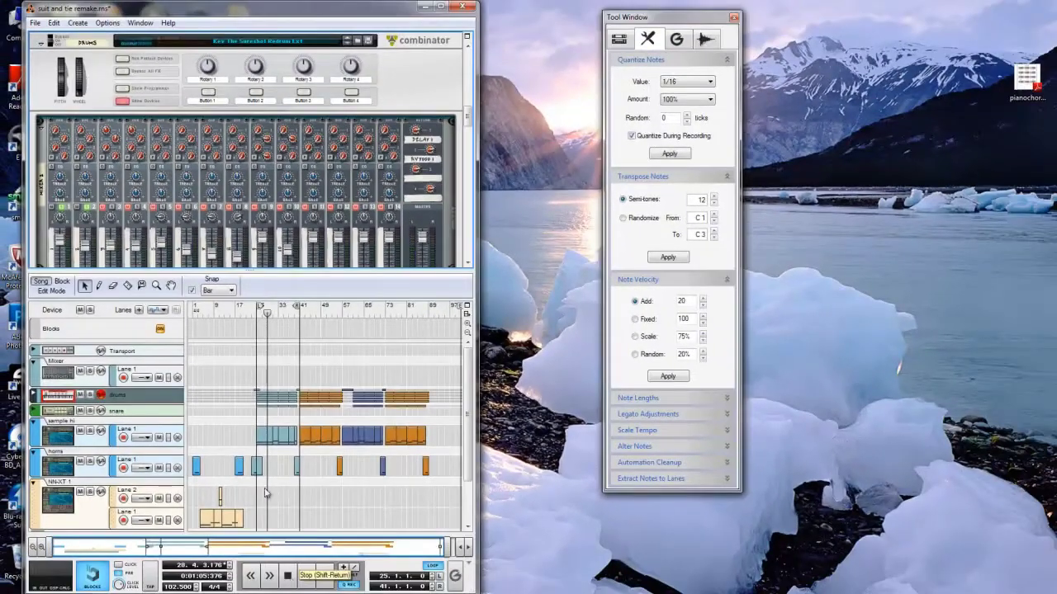
Step: Fold the Combinator, expand the Kong Drum Designer and select pad 1
scroll(31, 127, "up", 3)
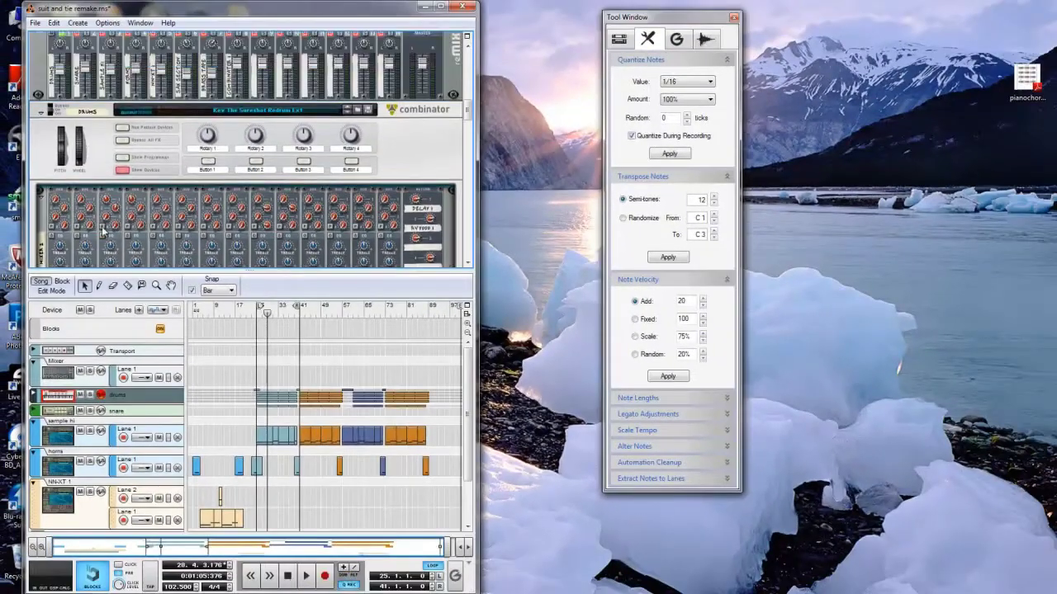
left_click(43, 181)
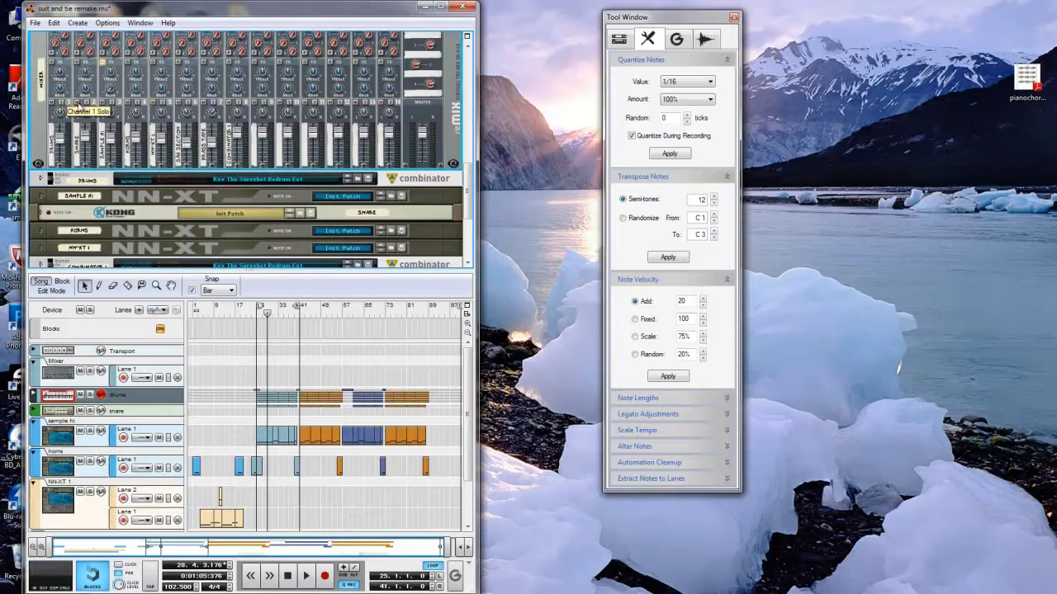
left_click(43, 213)
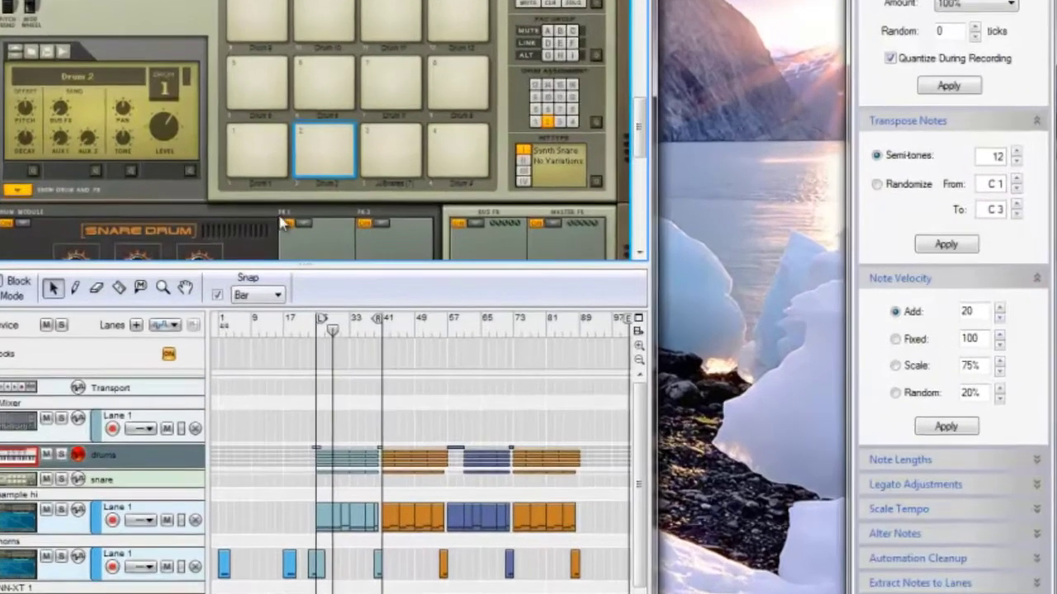
left_click(217, 206)
Step: Audition Kong pads 2, 3 and 1 for Overdrive/Resonator while restarting playback from bar 25
scroll(117, 110, "down", 3)
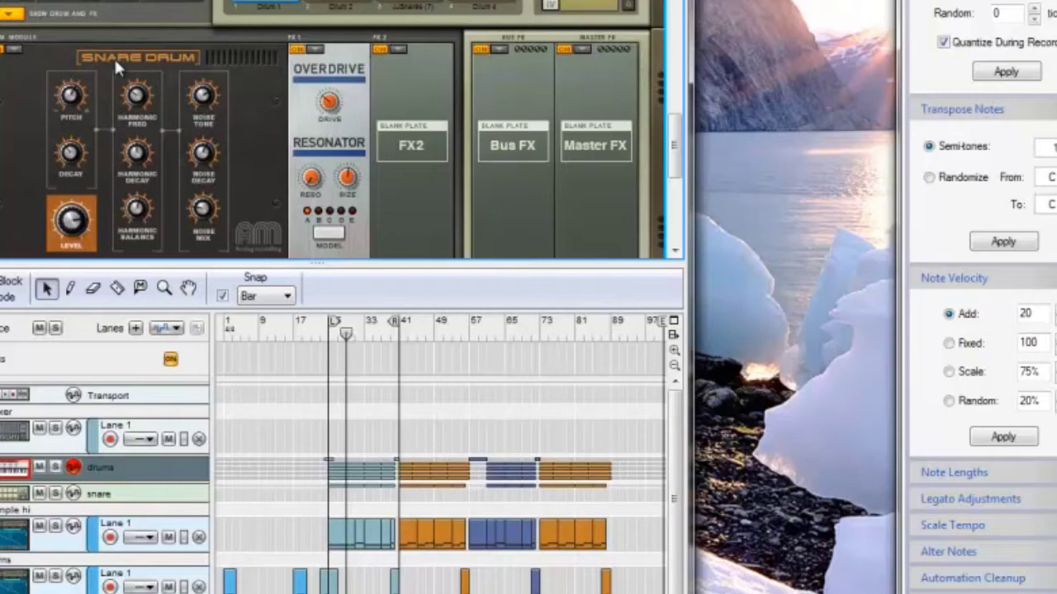
scroll(114, 57, "down", 1)
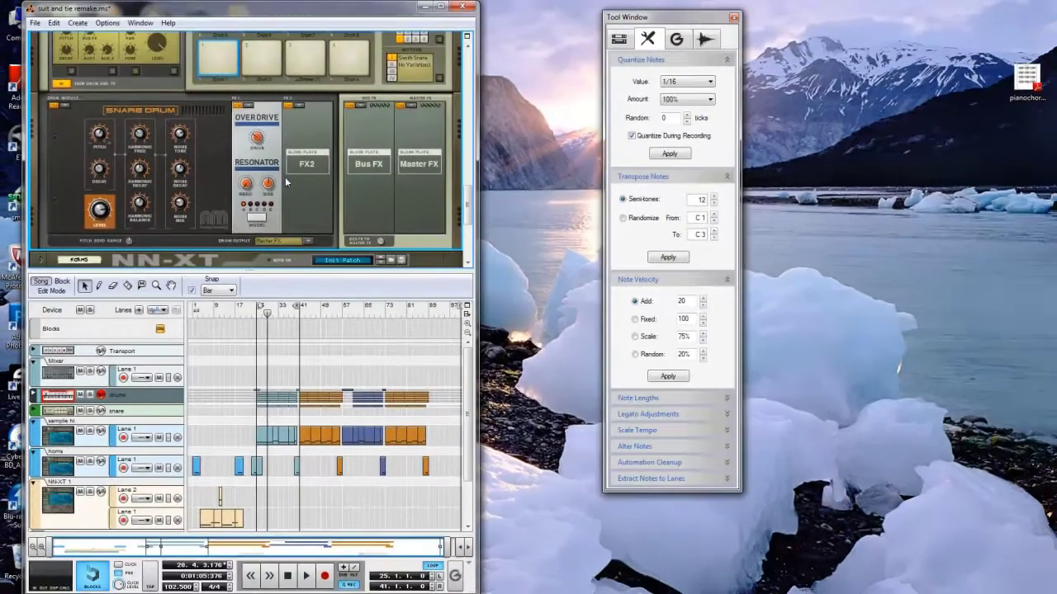
left_click(261, 64)
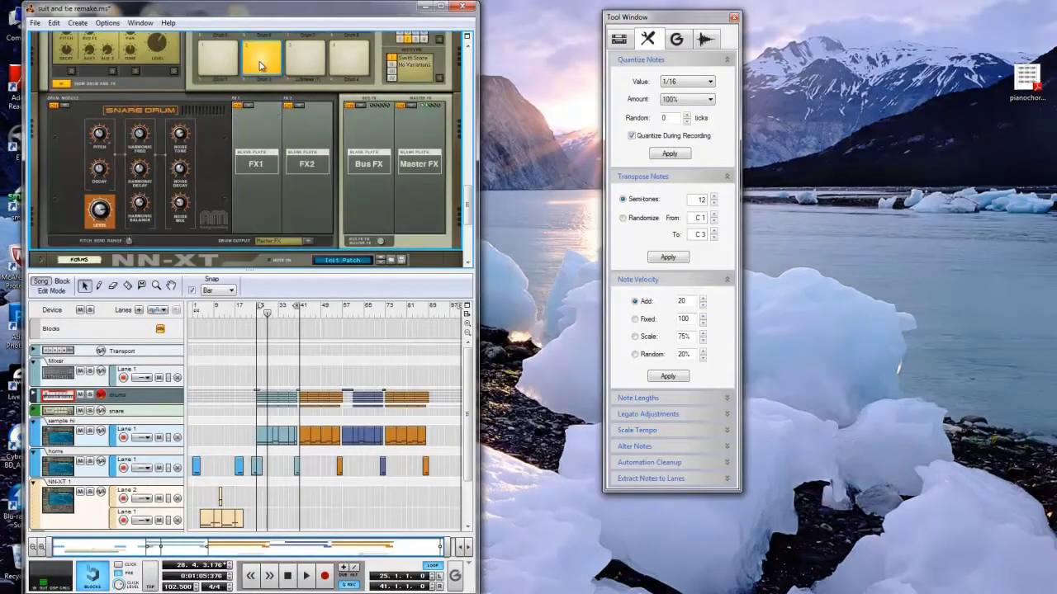
left_click(318, 69)
left_click(261, 64)
left_click(217, 68)
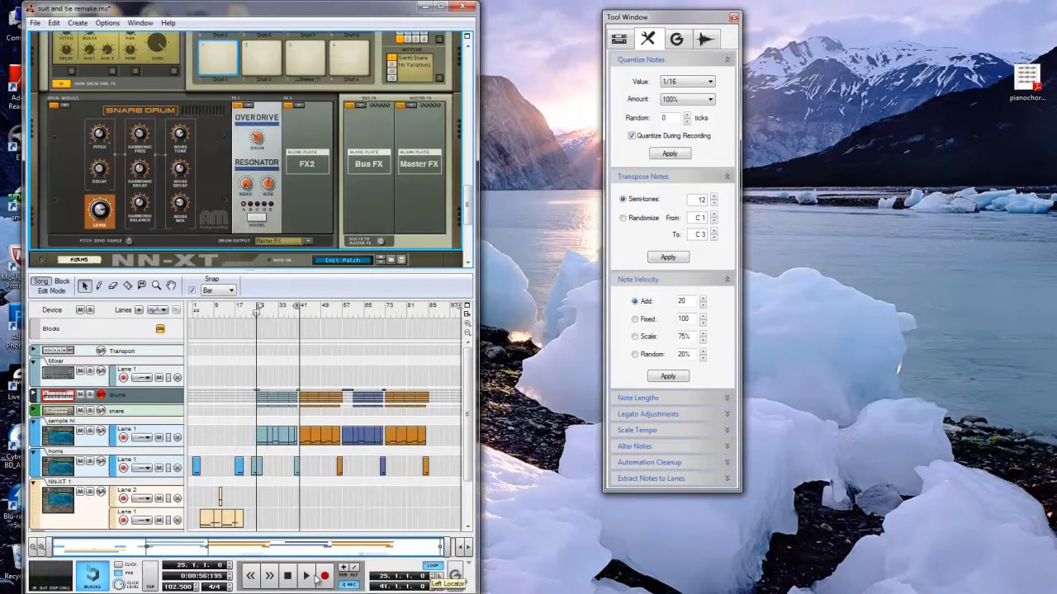
left_click(288, 576)
scroll(171, 145, "up", 5)
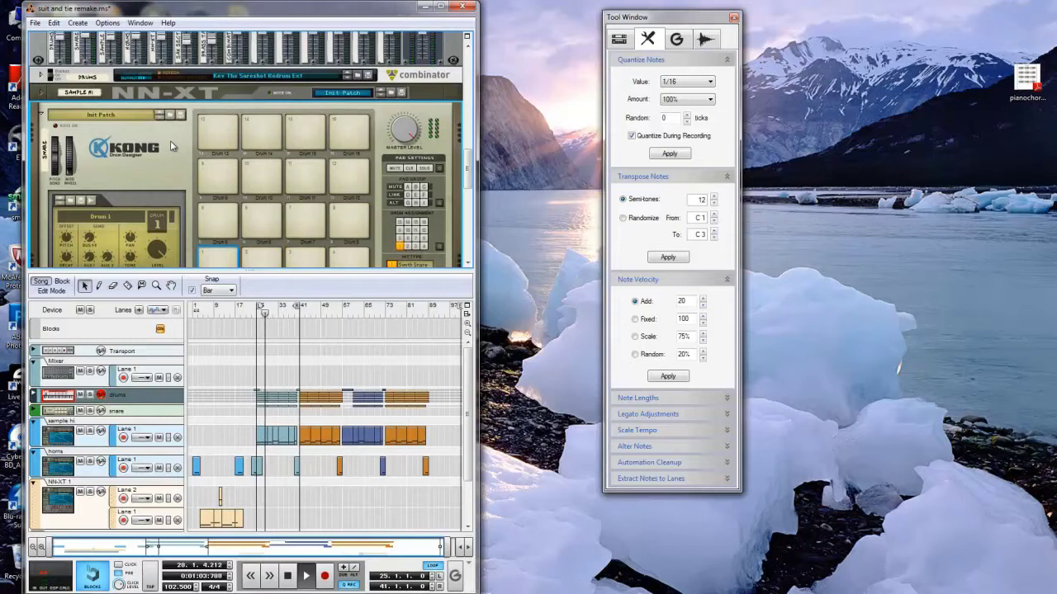
Step: Stop playback and solo mixer channels 5 and 7
left_click(288, 578)
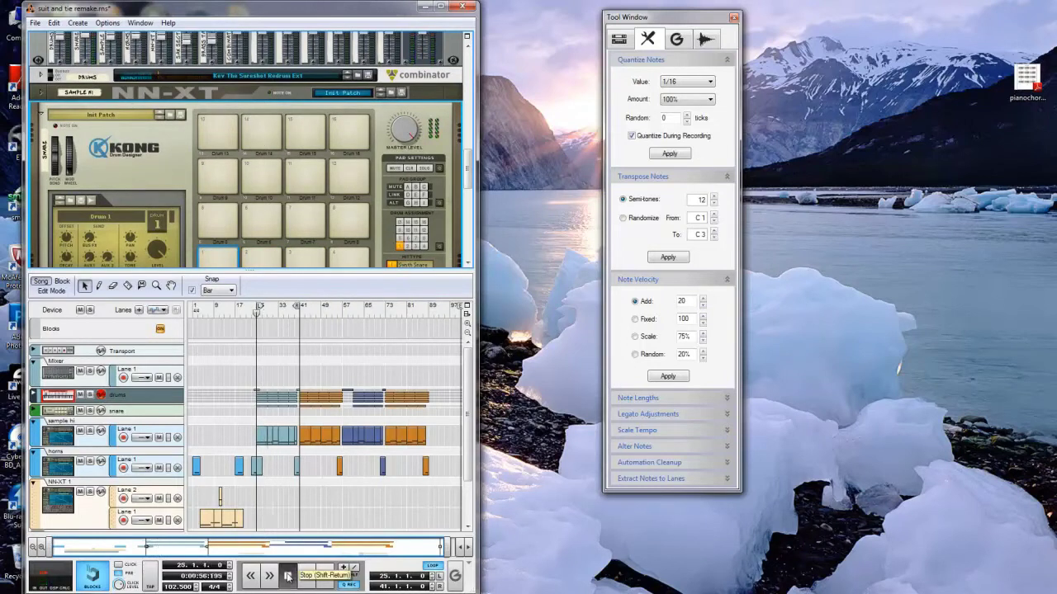
scroll(233, 218, "up", 5)
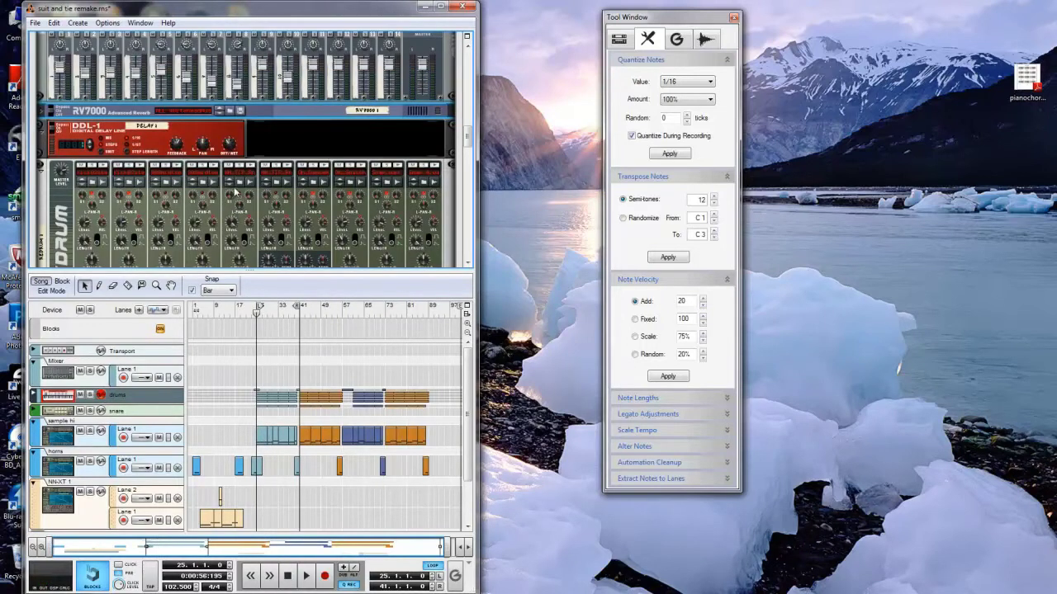
scroll(236, 192, "down", 2)
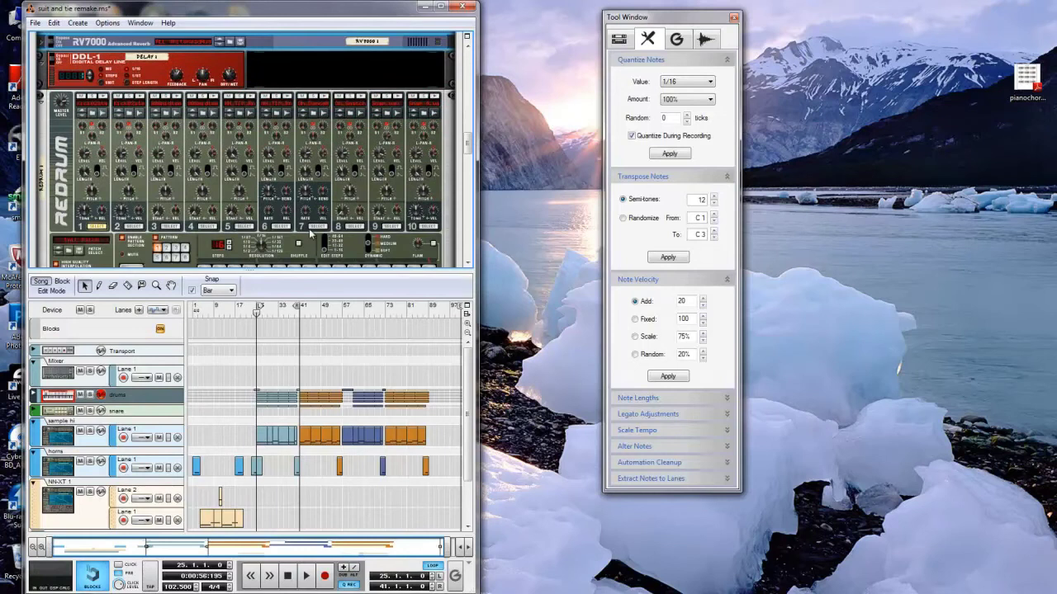
scroll(312, 235, "up", 4)
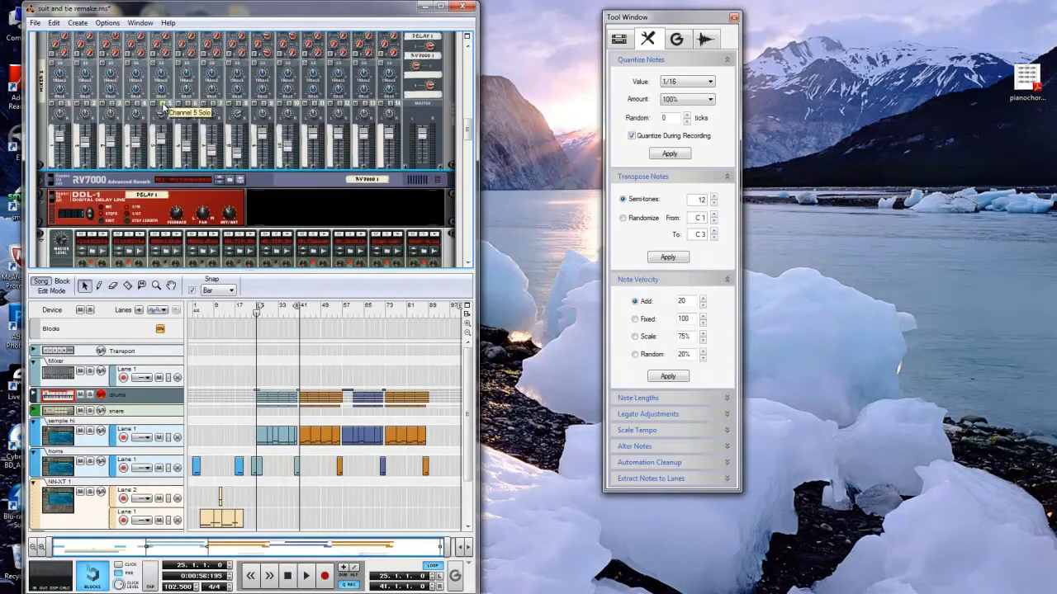
left_click(163, 104)
left_click(214, 104)
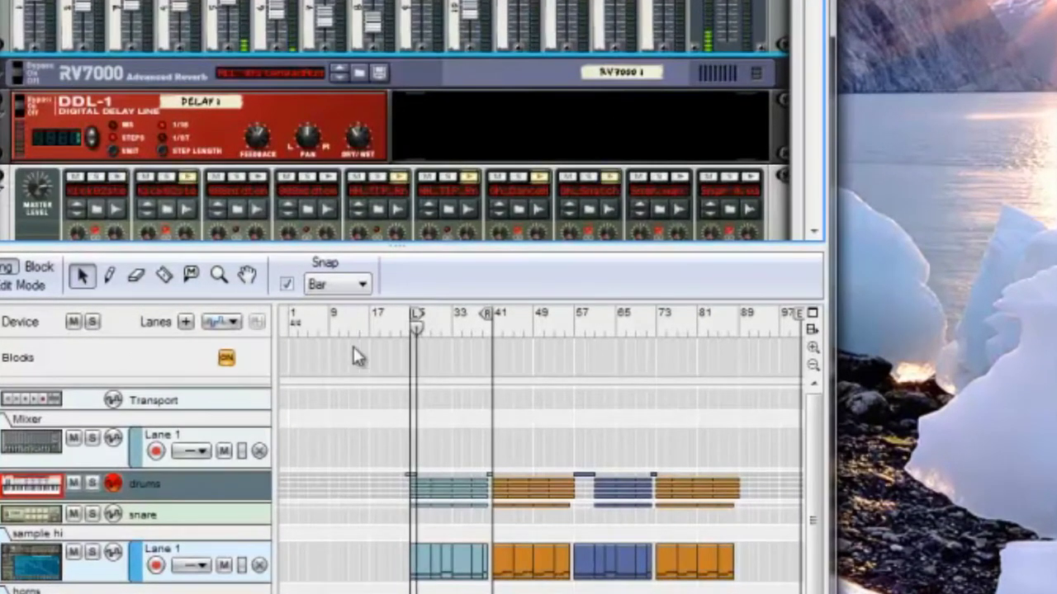
Step: Lower channel 6's level to 42 and play again from the loop start at bar 25
left_click_drag(280, 23, 285, 31)
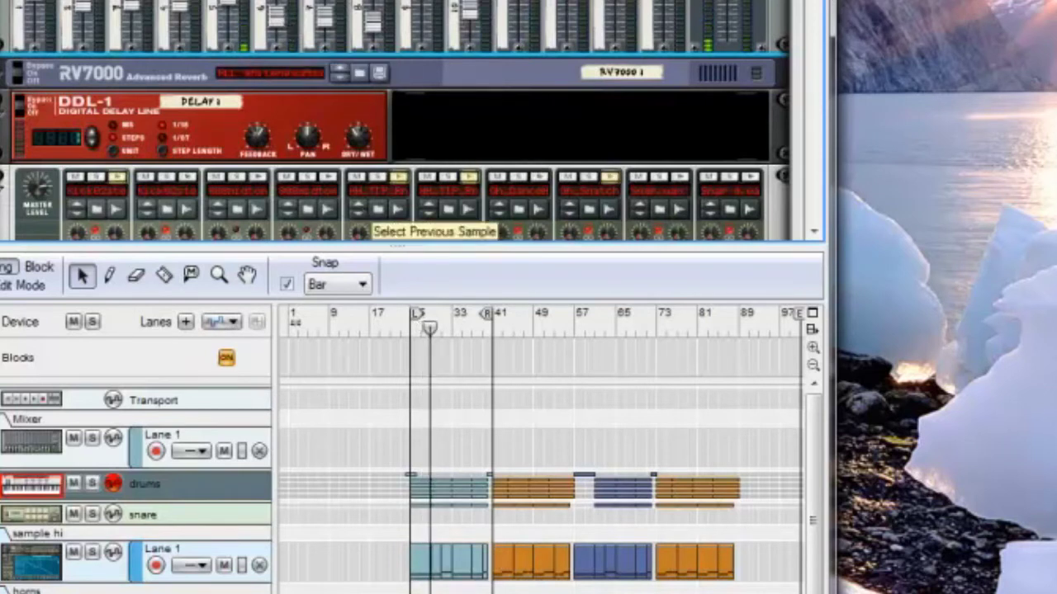
key("KP_0")
key("KP_0")
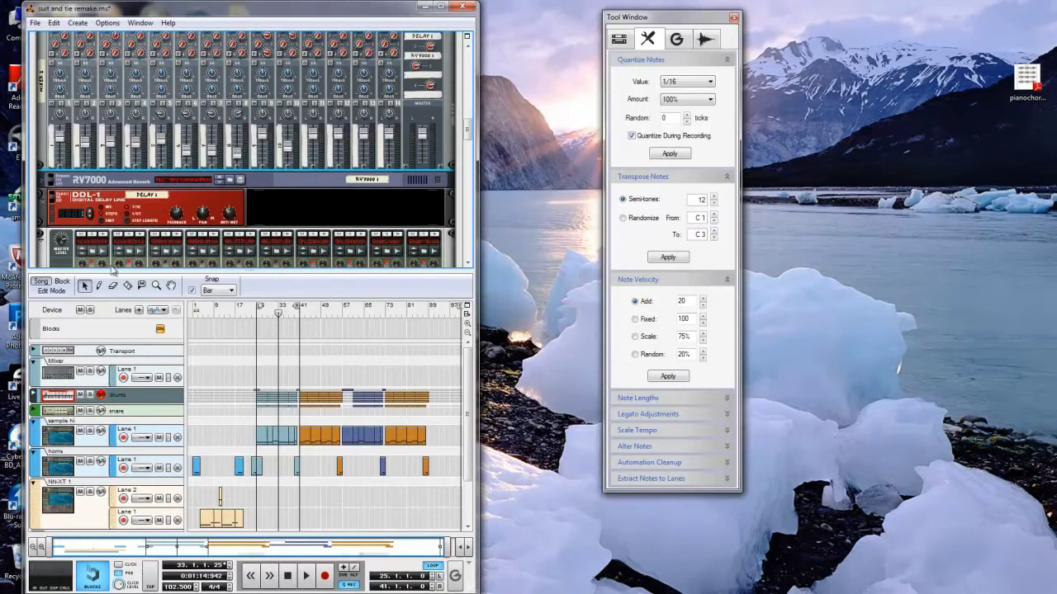
scroll(58, 104, "up", 5)
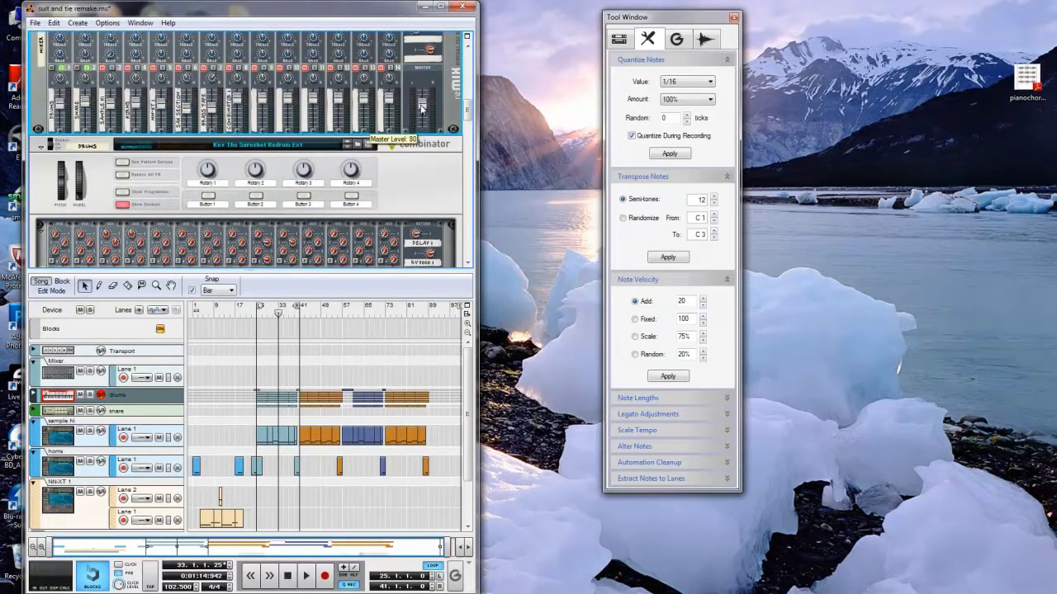
key("space")
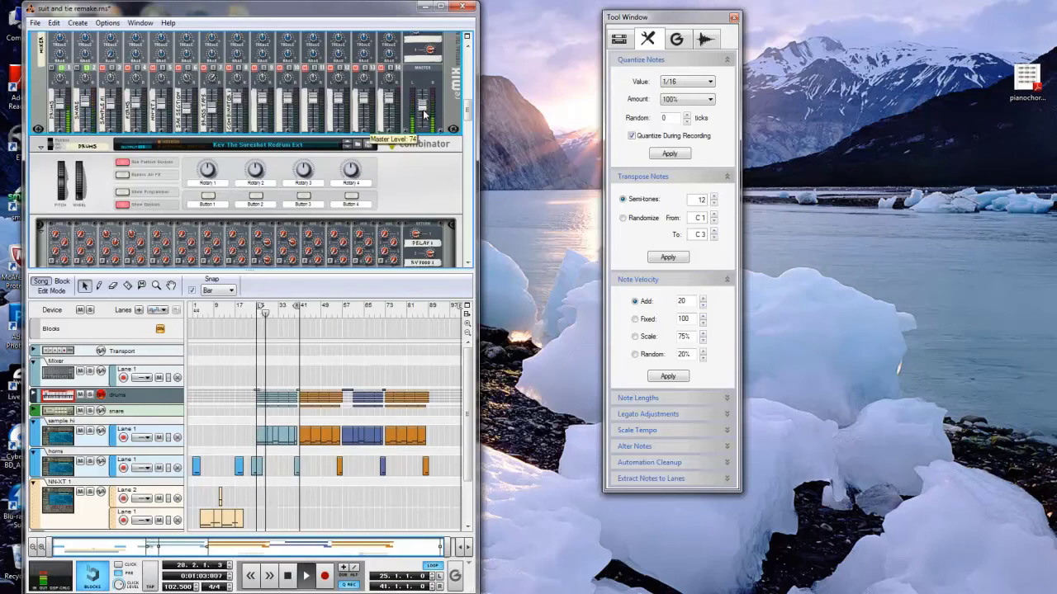
Step: Stop playback, then play the bars 41–57 loop section
left_click(287, 577)
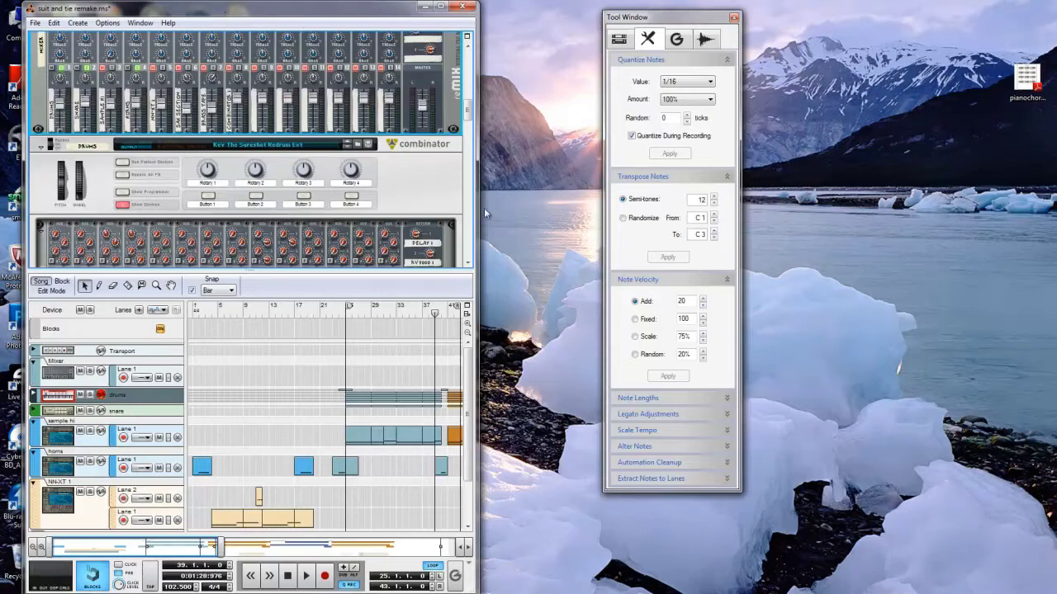
left_click(307, 575)
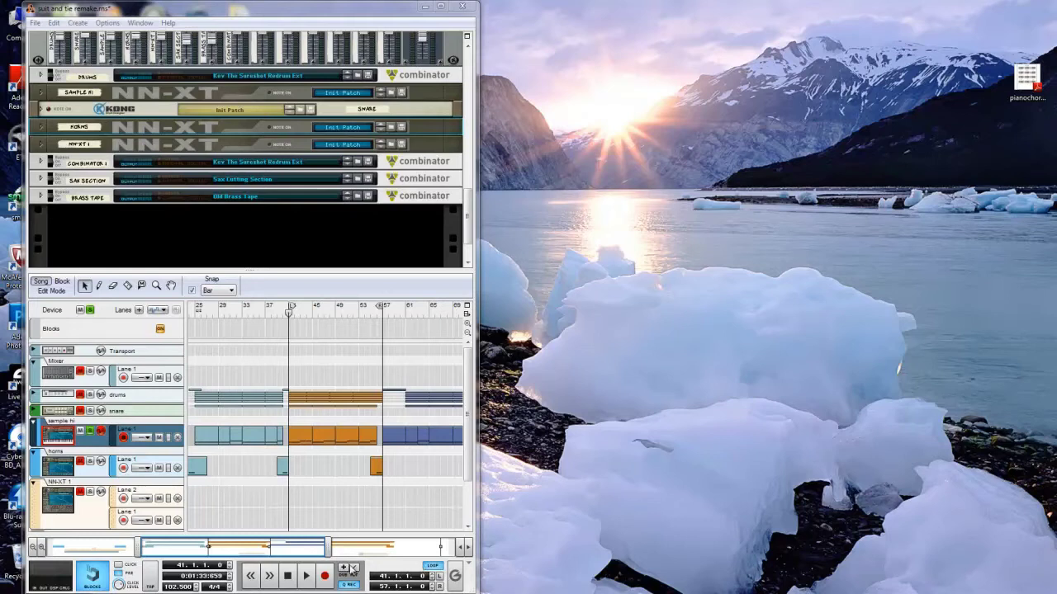
Step: Start playback and show the quantize and transpose Tool Window with F8
left_click(306, 575)
key("F8")
scroll(272, 170, "up", 1)
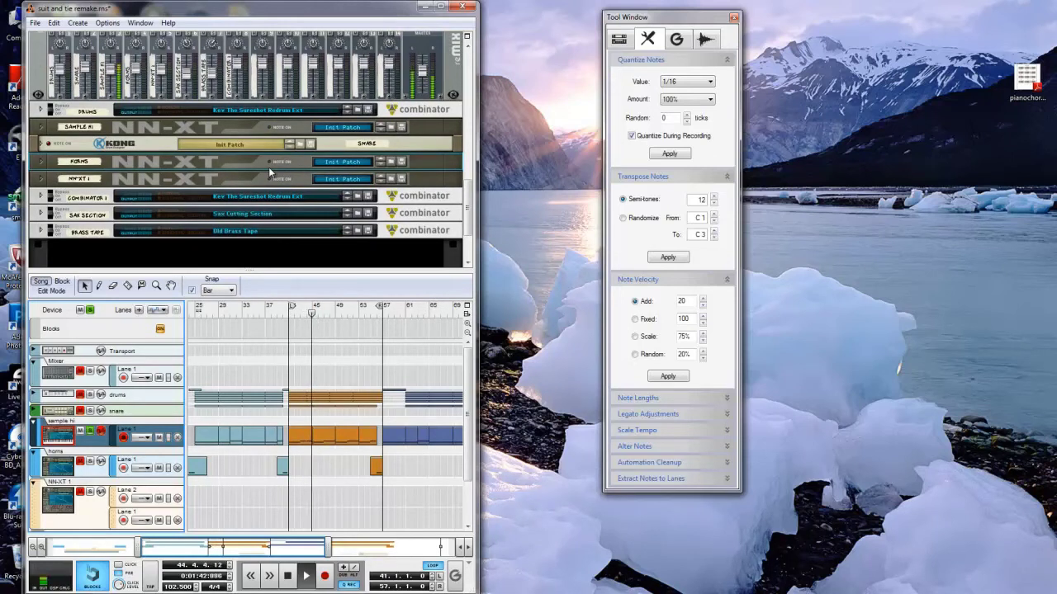
Step: Select the Horns device, move the song position to bar 49, and expand the sax section track's lanes
left_click(268, 167)
left_click_drag(314, 314, 335, 316)
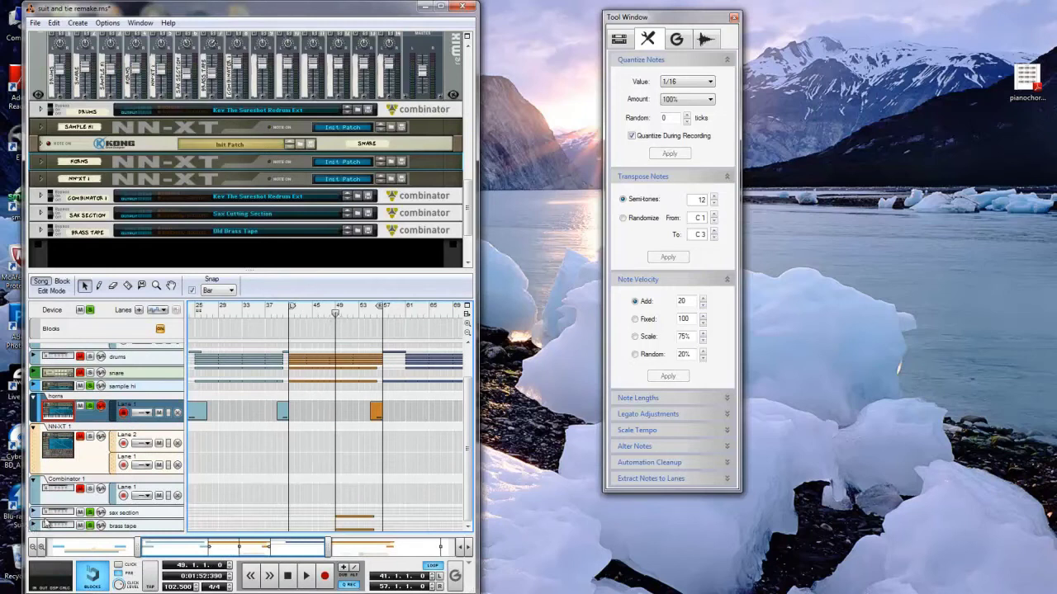
left_click(35, 513)
scroll(400, 468, "down", 3)
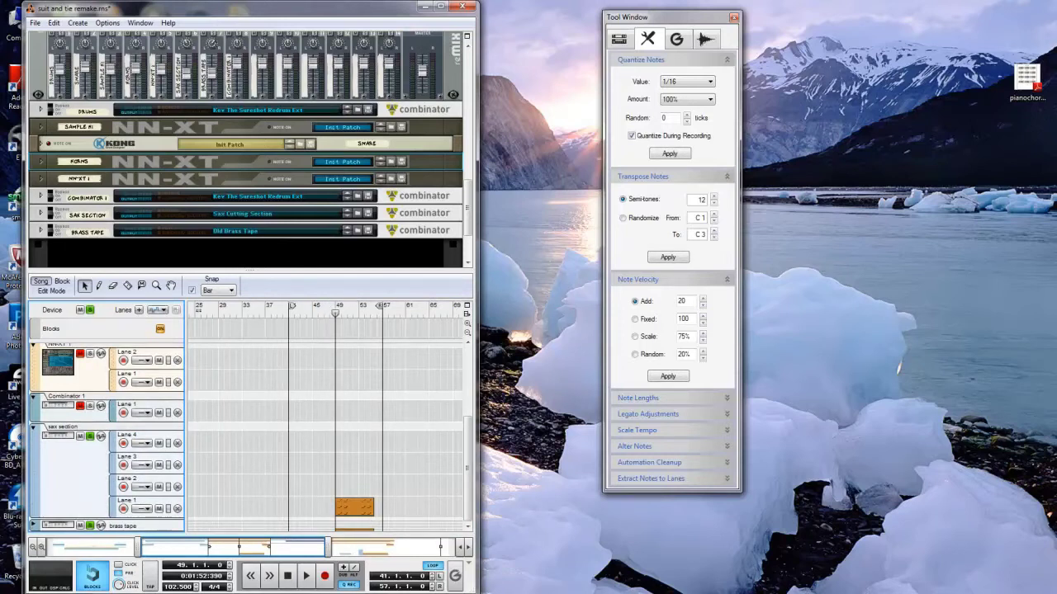
scroll(95, 368, "up", 3)
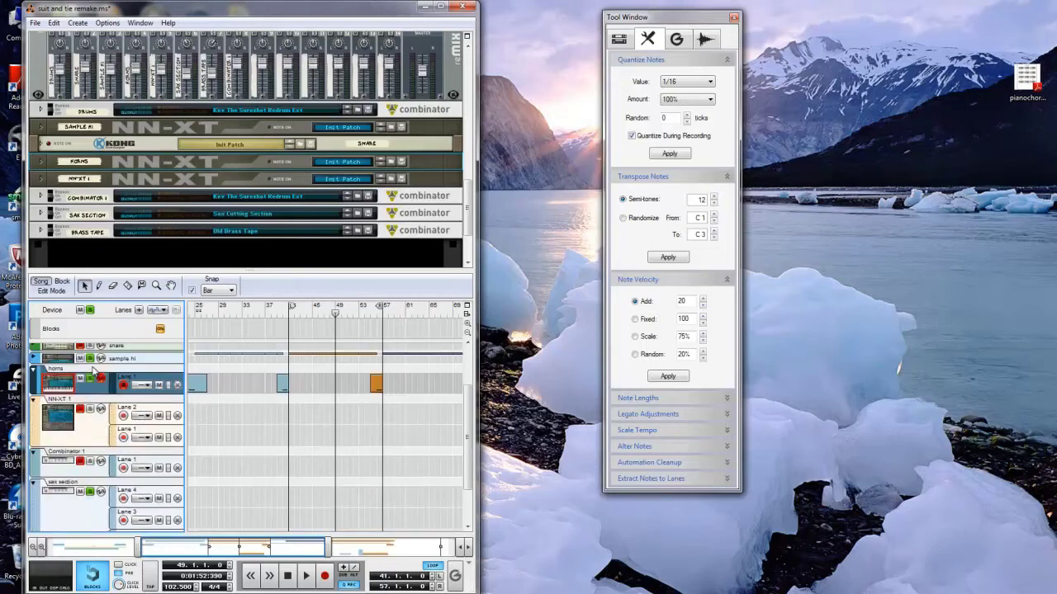
scroll(93, 379, "up", 3)
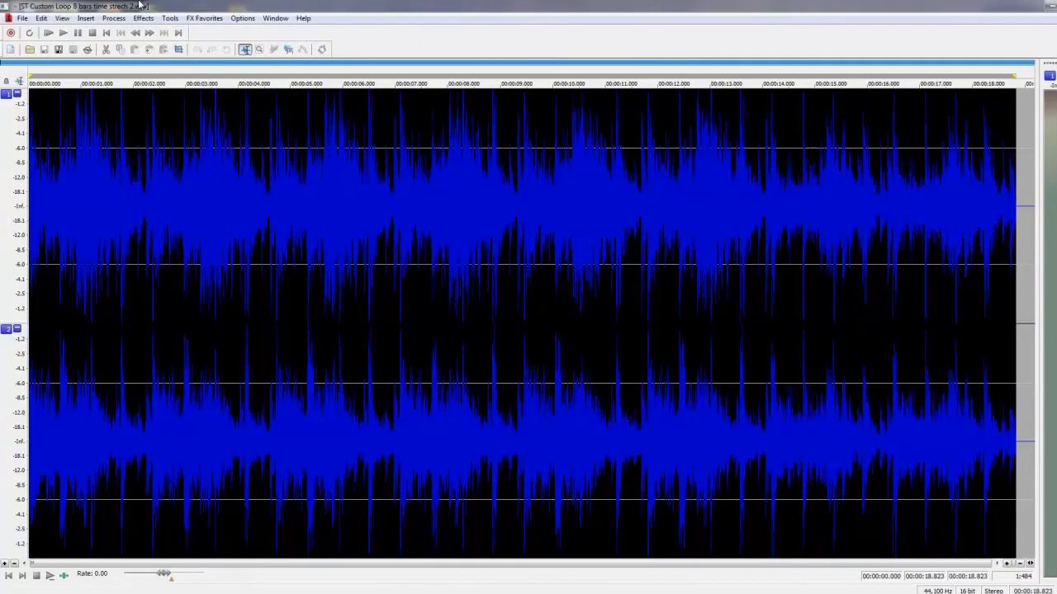
Step: Preview a -12 semitone Pitch Shift on the intro hats file, then reopen the Pitch Shift settings
left_click(143, 17)
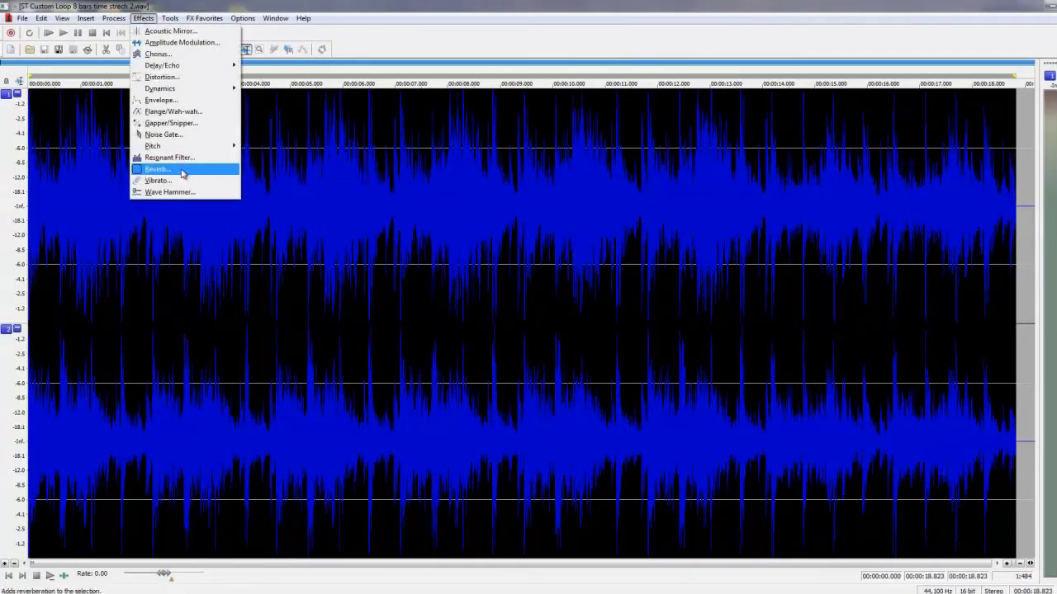
mouse_move(188, 149)
left_click(289, 157)
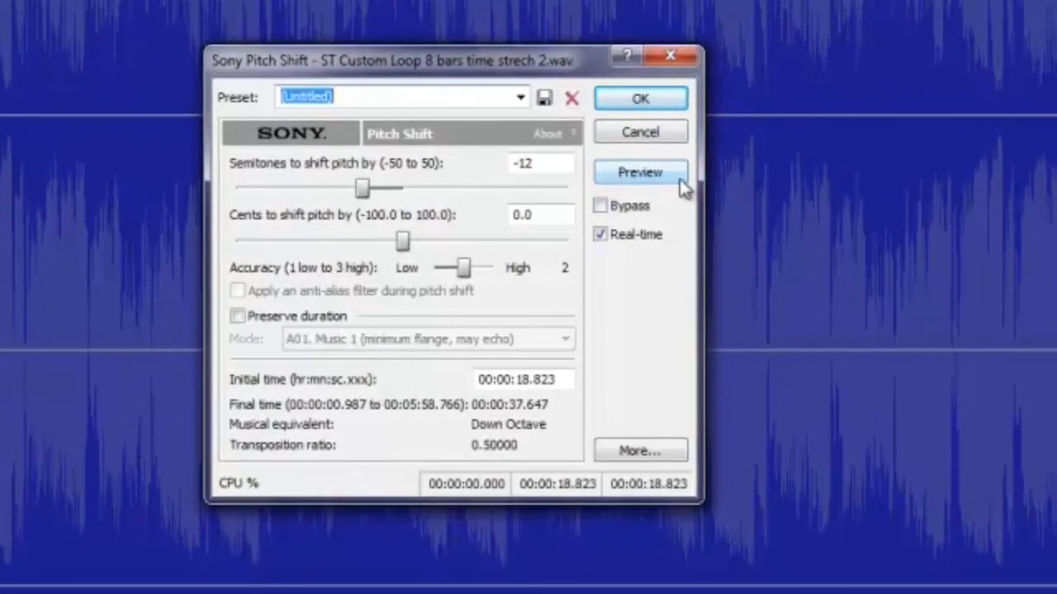
left_click(682, 183)
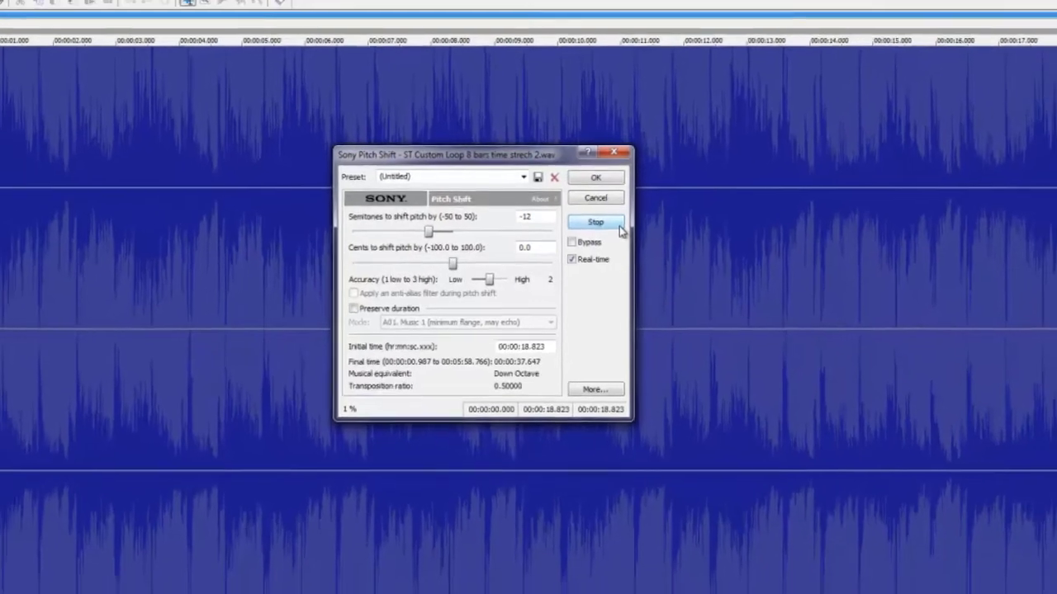
left_click(619, 228)
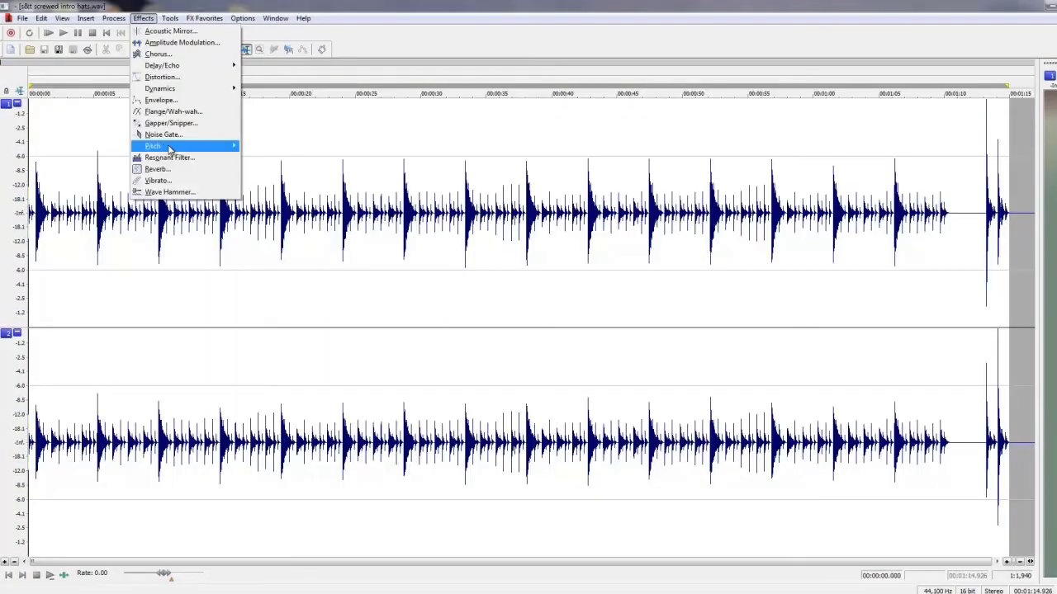
mouse_move(177, 147)
left_click(248, 159)
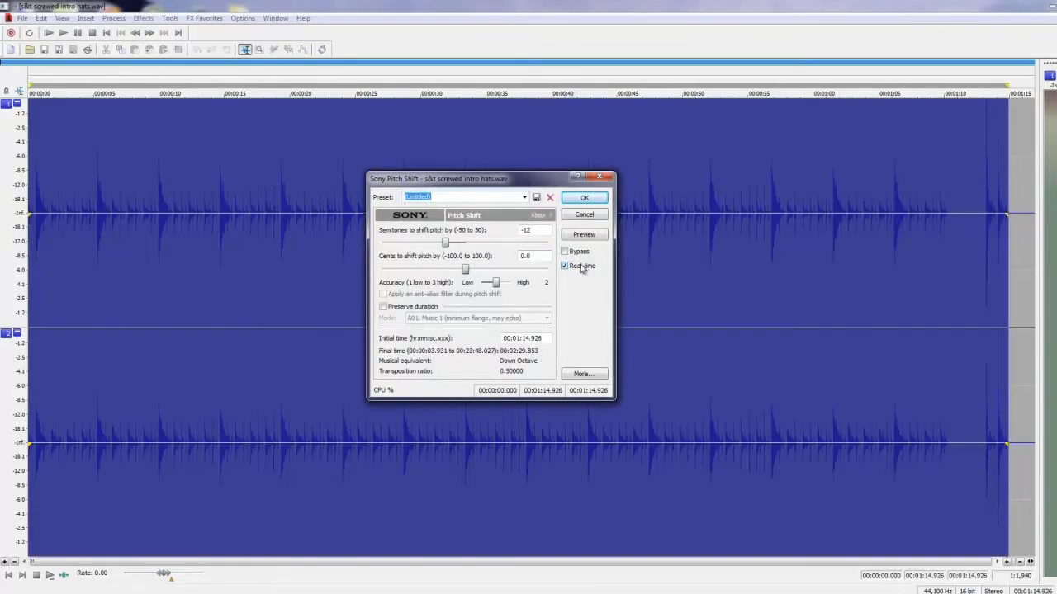
Step: Cancel the Pitch Shift dialog and play, then stop, the intro hats file
left_click(577, 218)
left_click(64, 33)
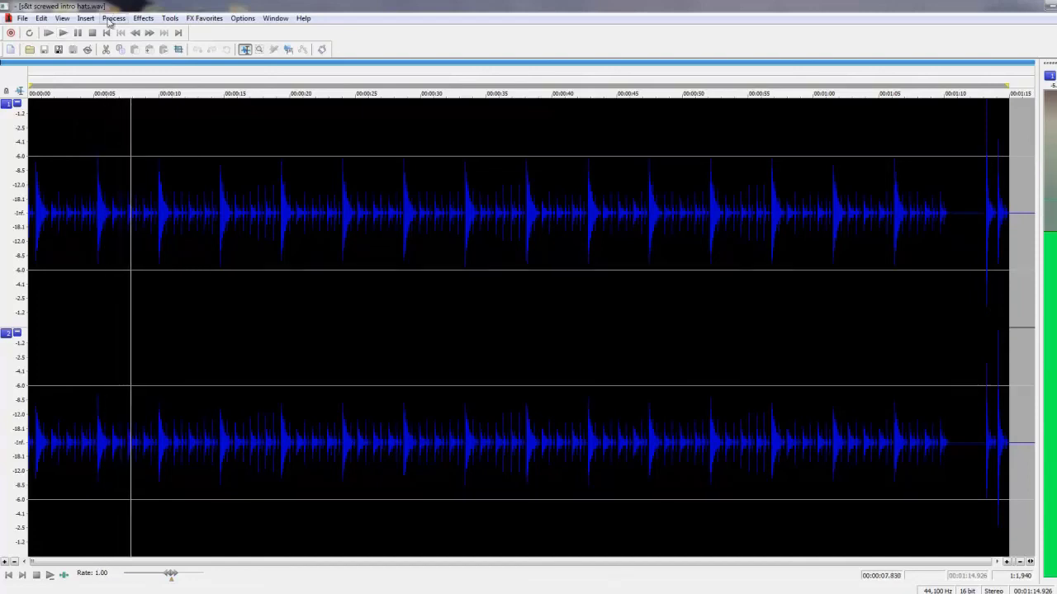
left_click(92, 33)
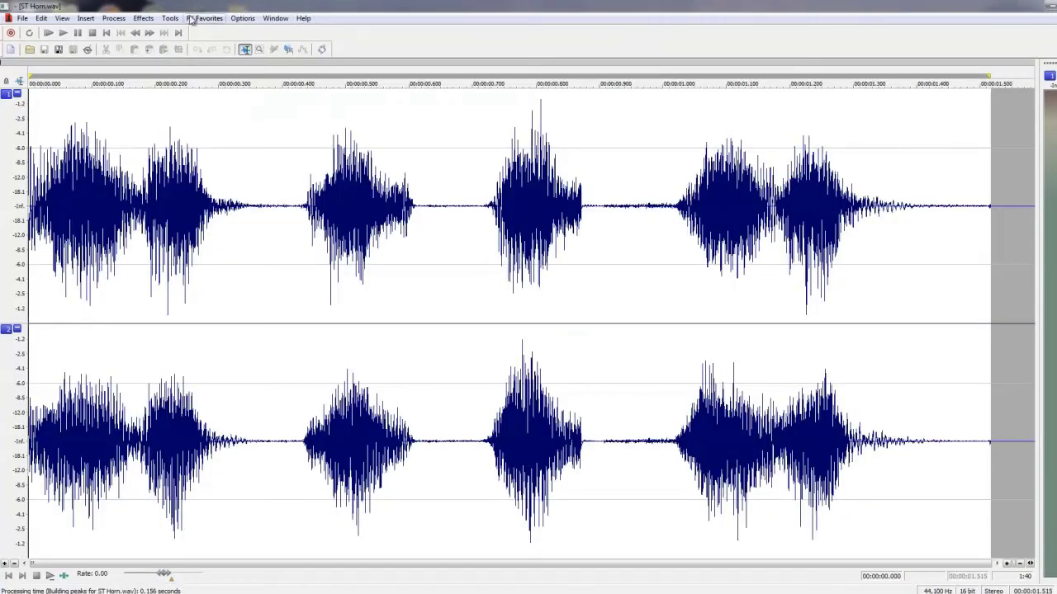
Step: Preview ST Horn.wav pitched down 12 semitones, then stop the preview
left_click(169, 18)
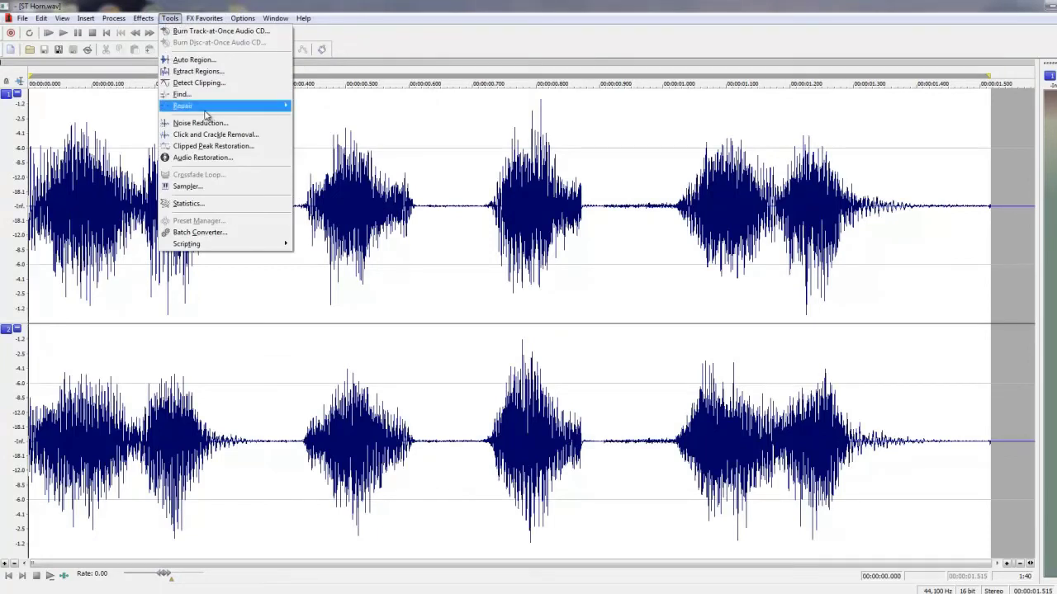
mouse_move(143, 19)
mouse_move(165, 146)
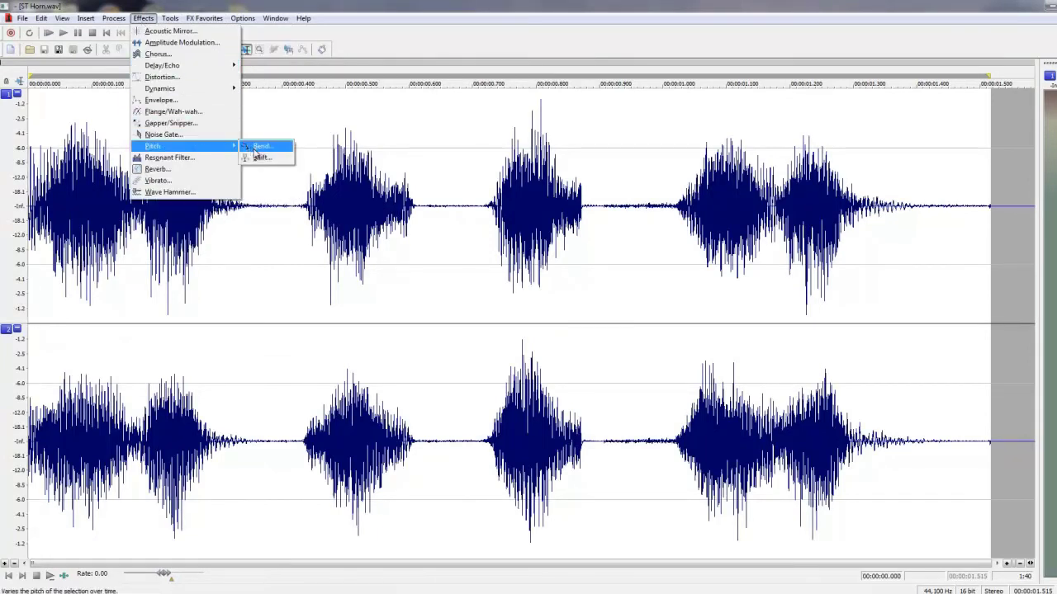
left_click(261, 157)
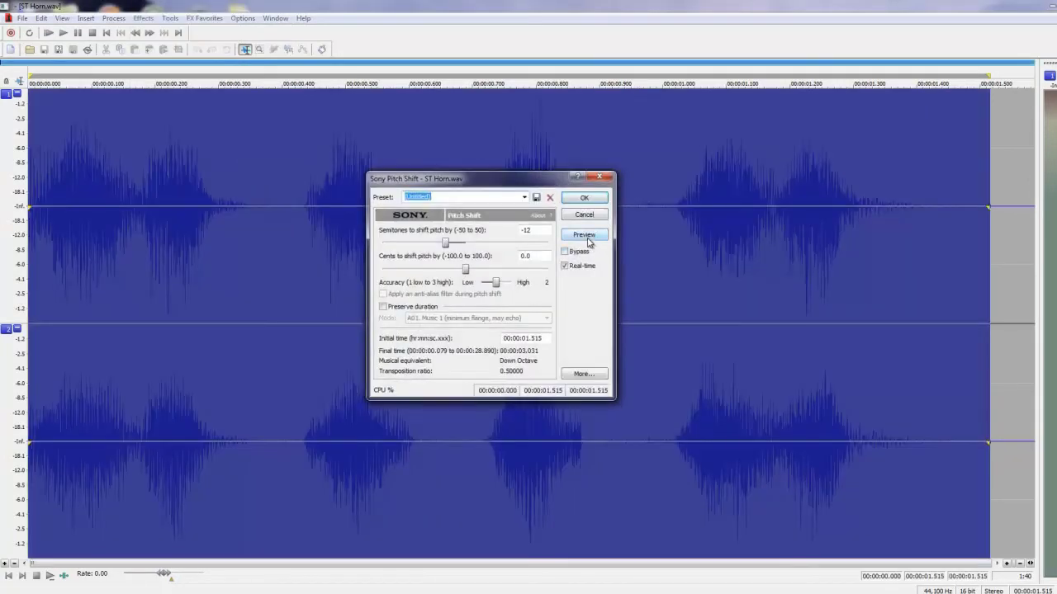
left_click(586, 237)
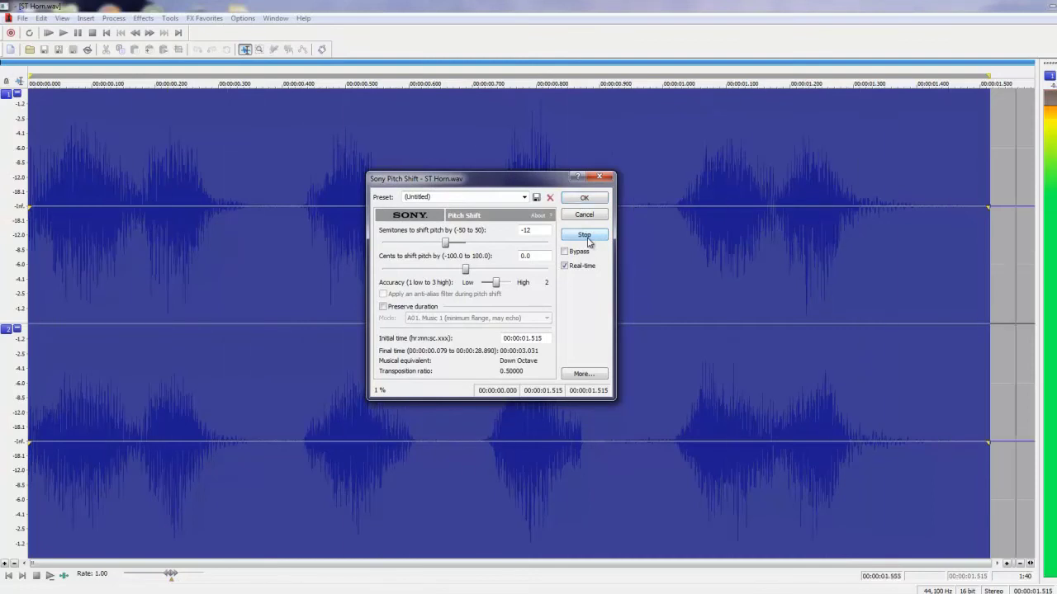
left_click(585, 235)
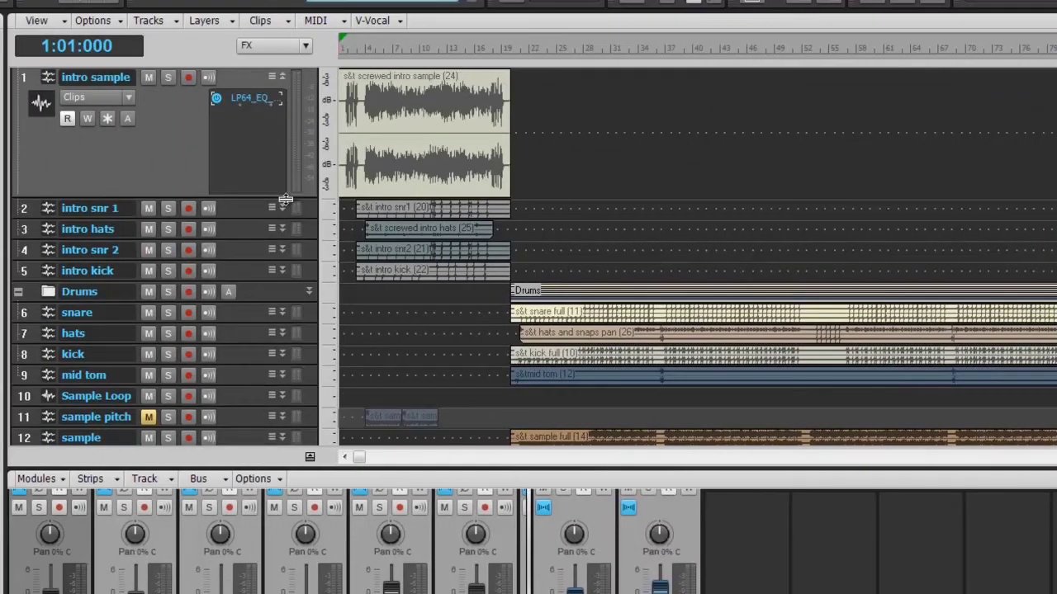
Step: Expand the intro snr 1 and intro hats tracks in the Intro folder
left_click(283, 205)
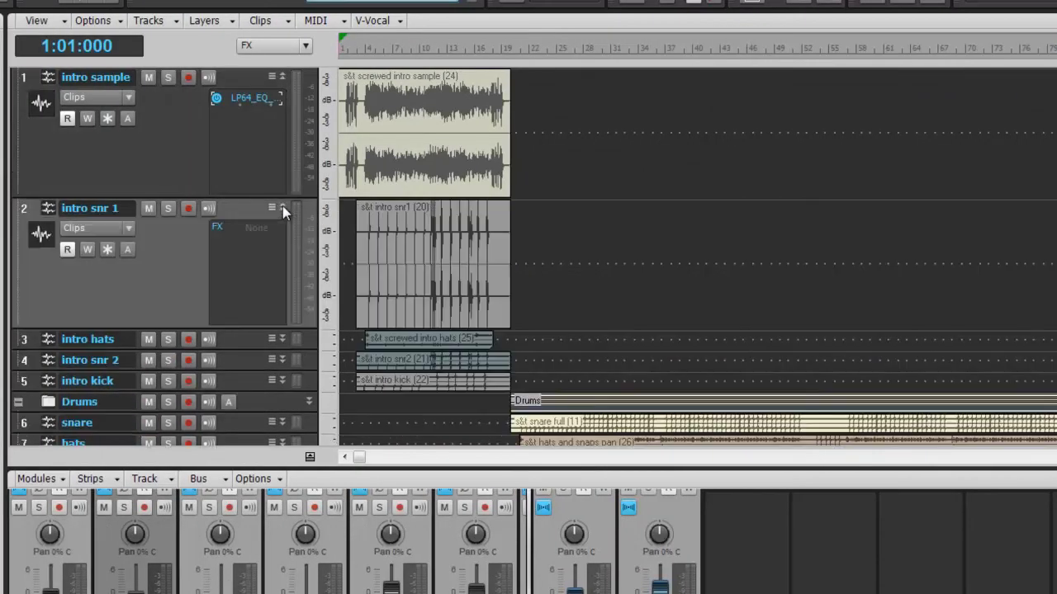
scroll(280, 254, "down", 1)
left_click(282, 208)
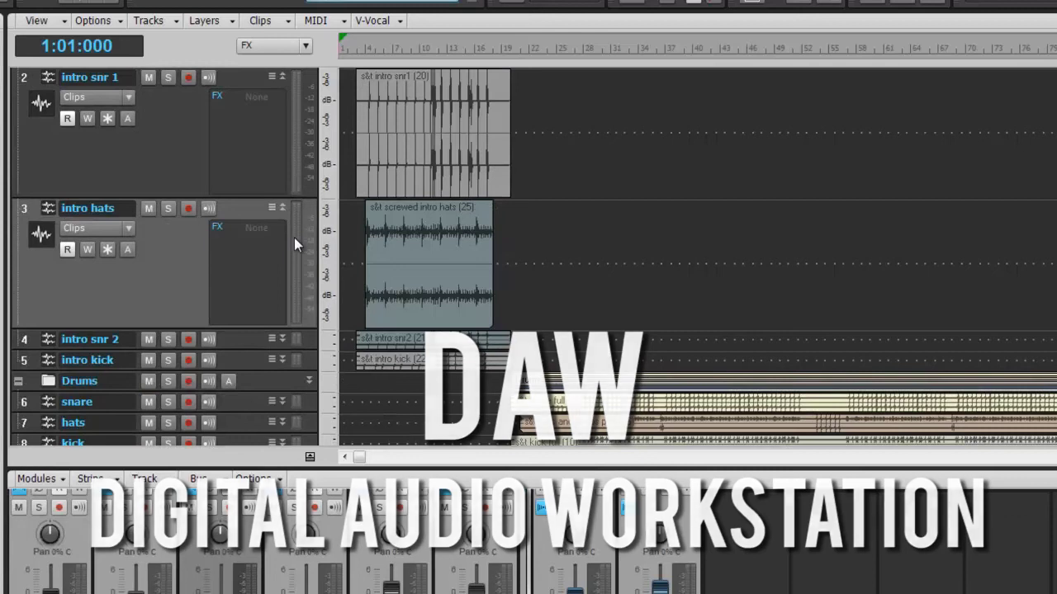
scroll(39, 143, "down", 2)
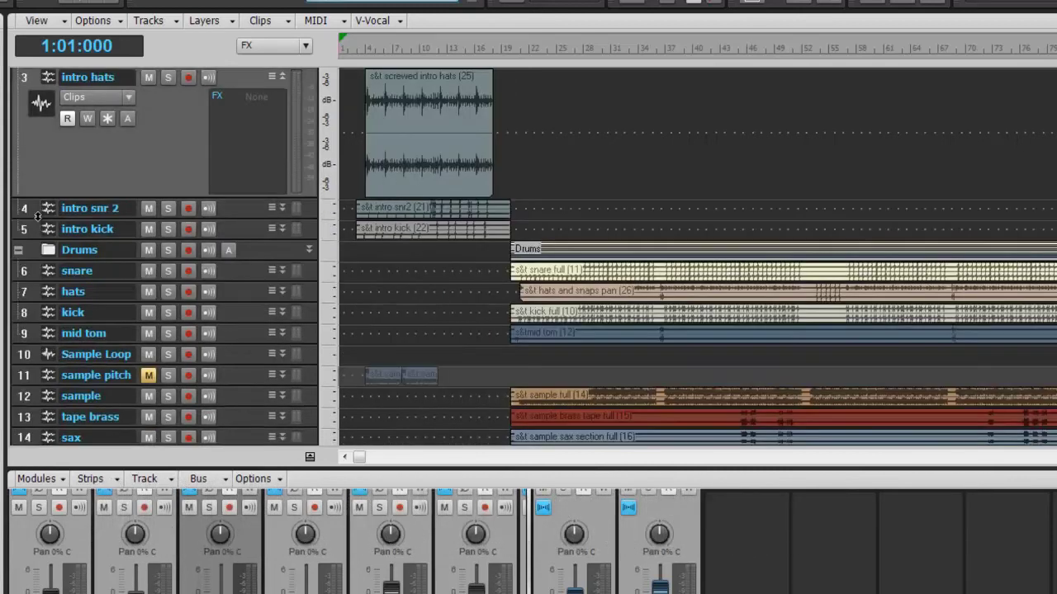
scroll(44, 297, "up", 4)
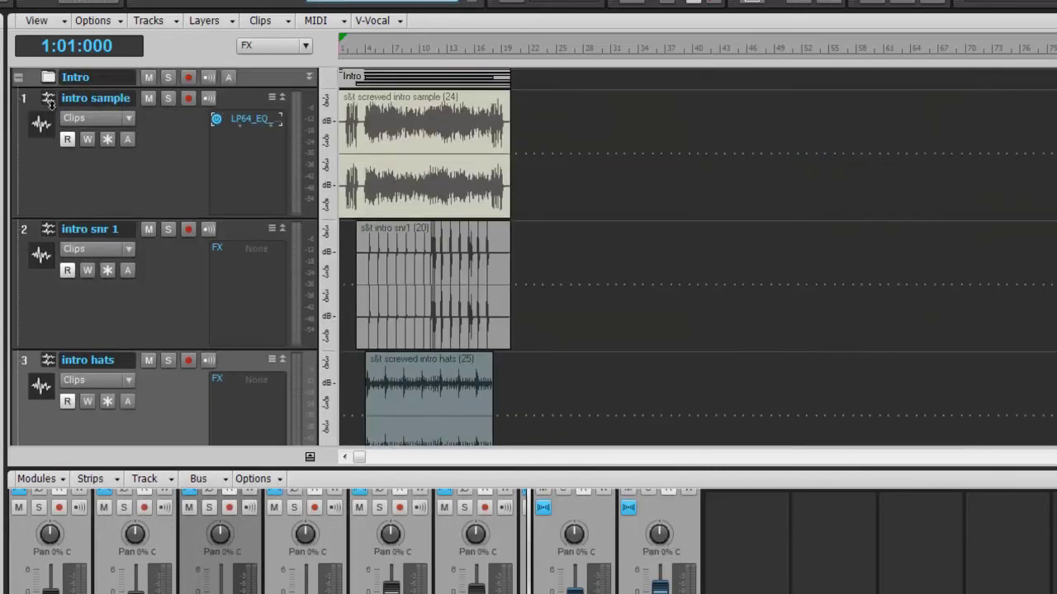
scroll(108, 198, "down", 1)
scroll(90, 171, "up", 1)
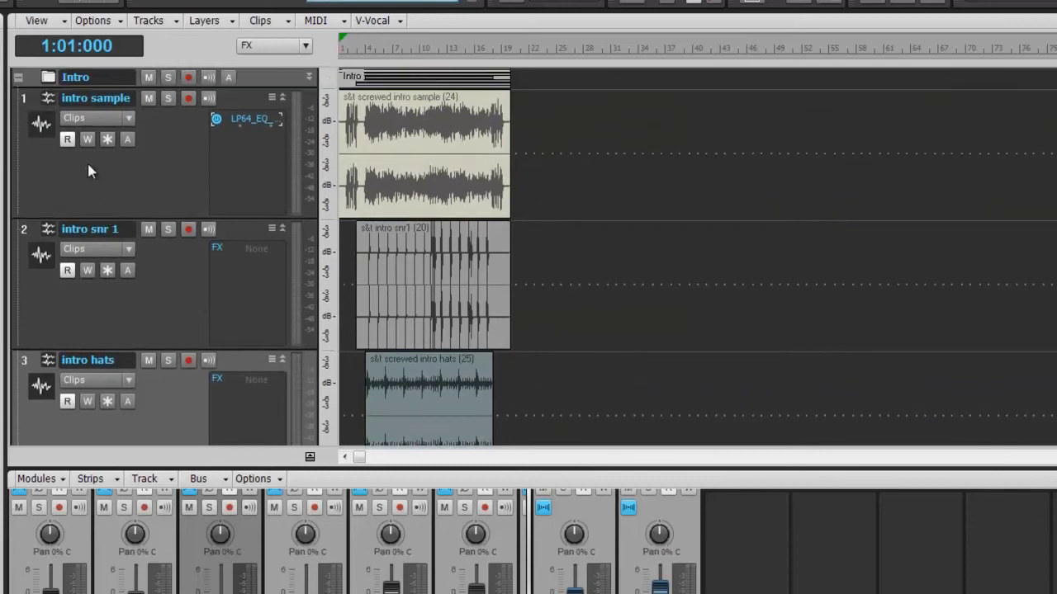
Step: Select the intro sample track, zoom in horizontally on the intro clips, and move the Now time to bar 2
left_click(23, 99)
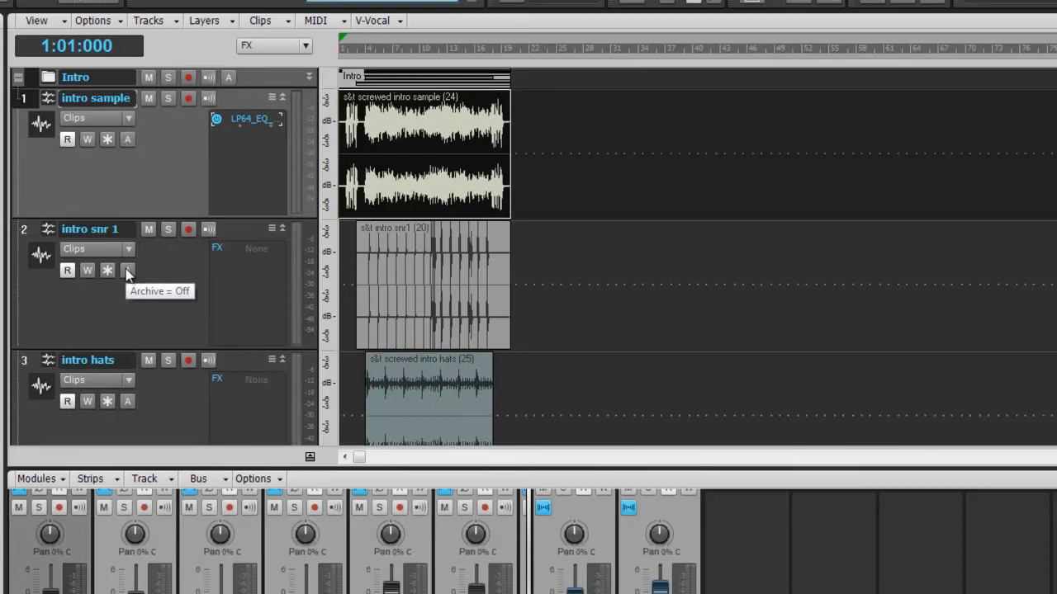
key("ctrl+Right")
key("ctrl+Right")
key("ctrl+Right")
key("ctrl+Right")
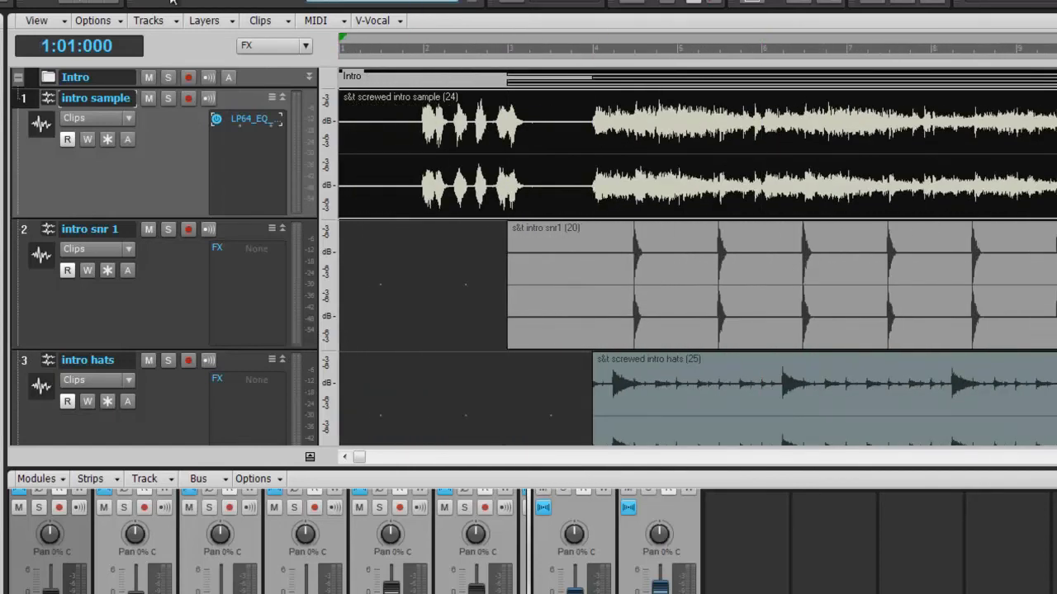
key("ctrl+Page_Down")
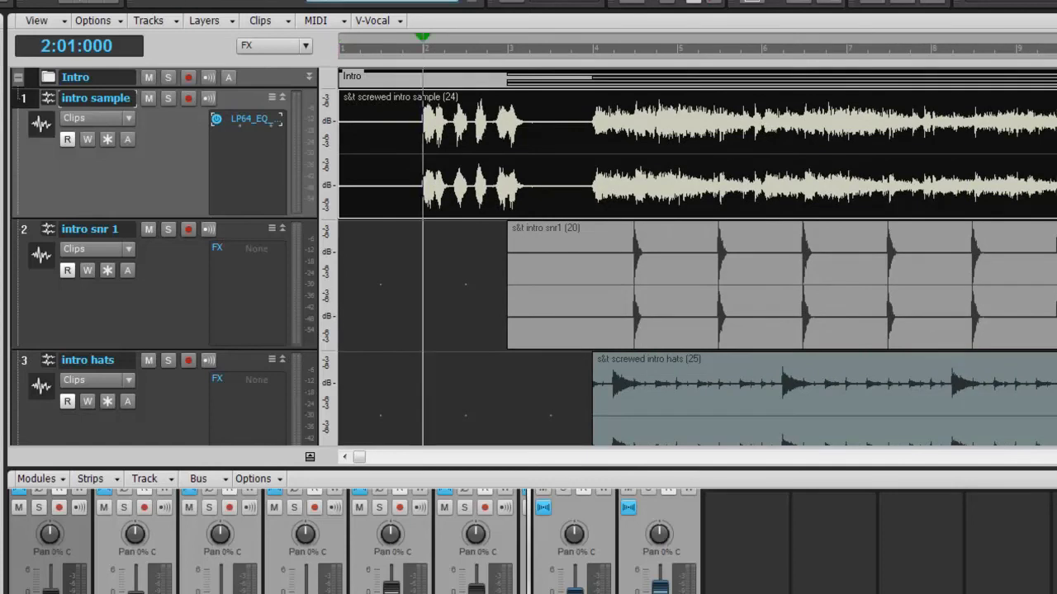
Step: Play the project from bar 2 and zoom the timeline out twice to view the whole intro
key("space")
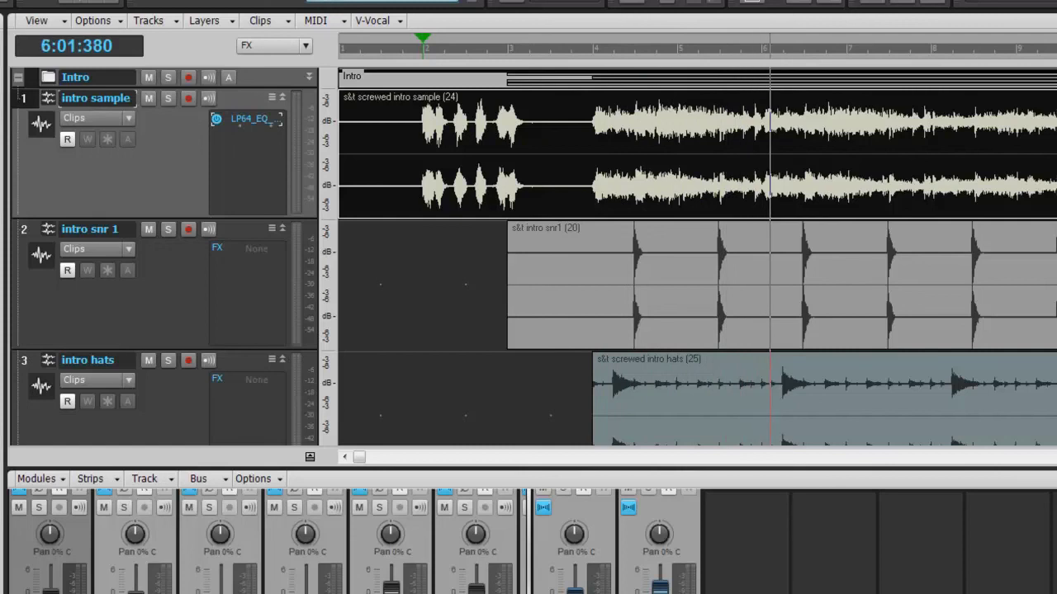
key("ctrl+Left")
key("ctrl+Left")
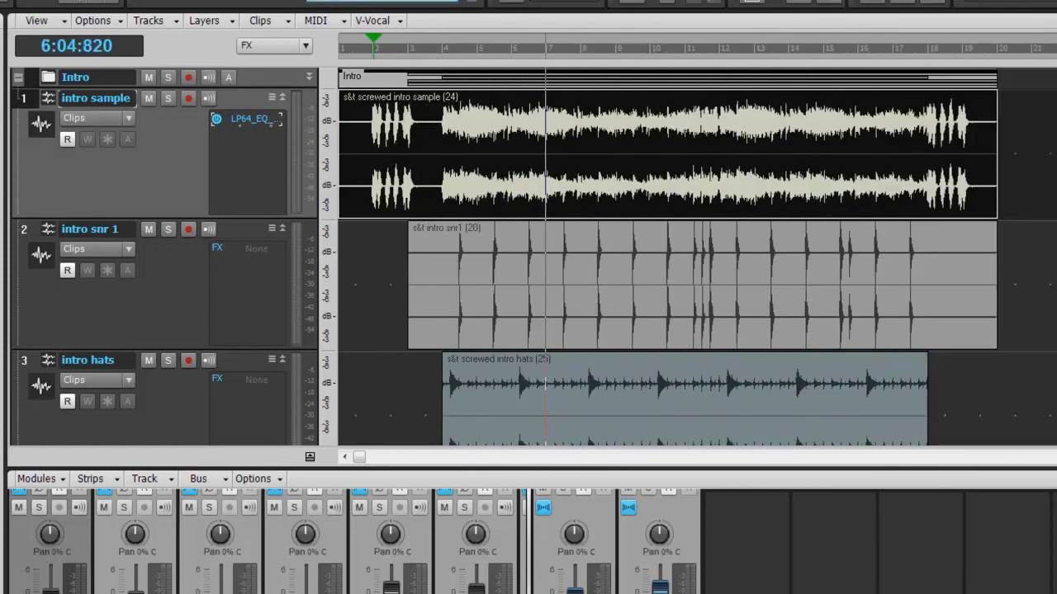
key("ctrl+Left")
scroll(693, 256, "down", 3)
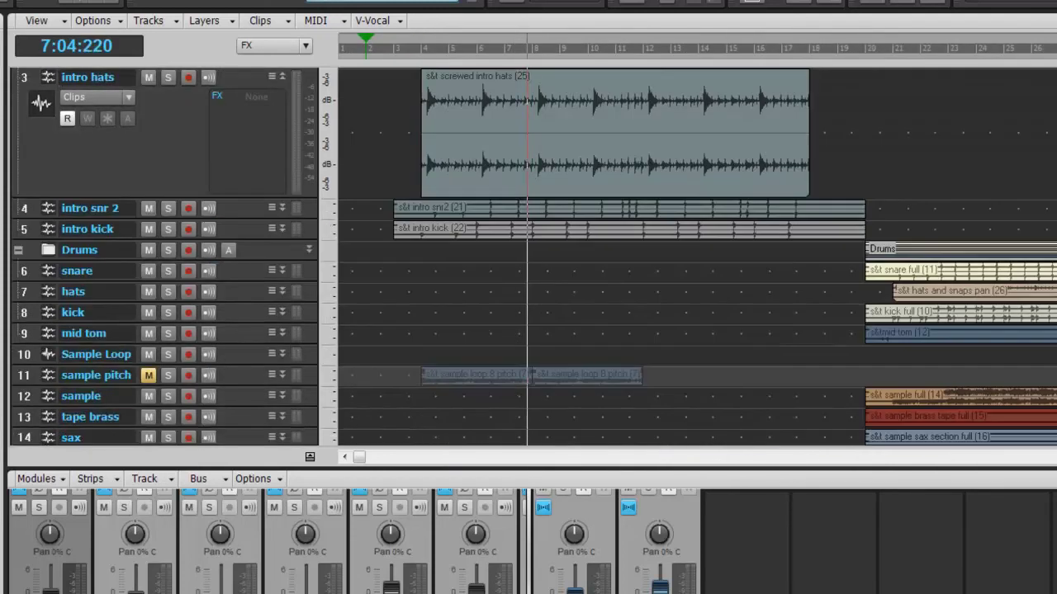
scroll(694, 256, "up", 2)
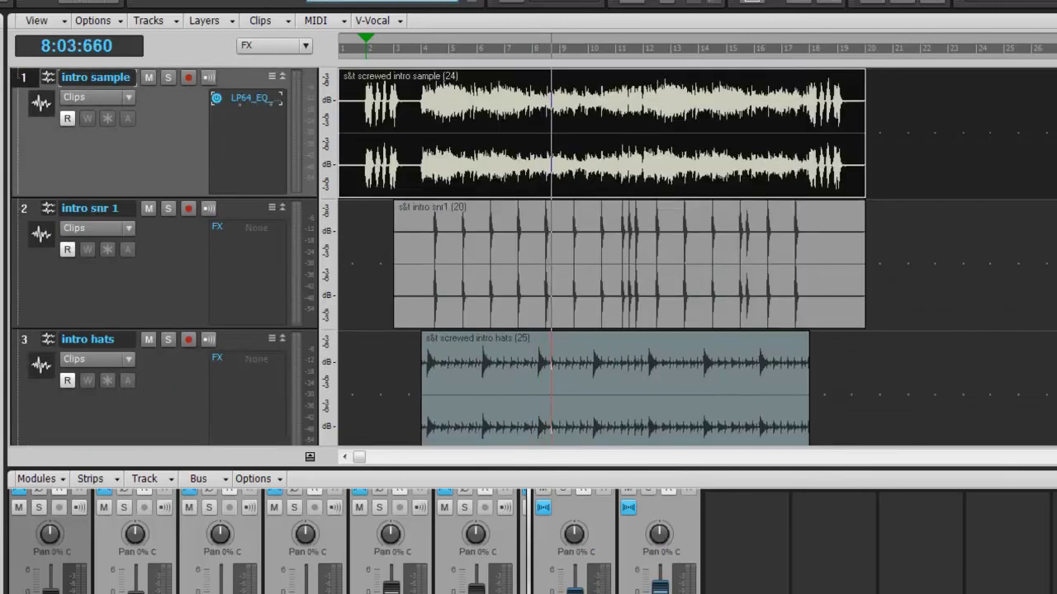
scroll(694, 255, "down", 1)
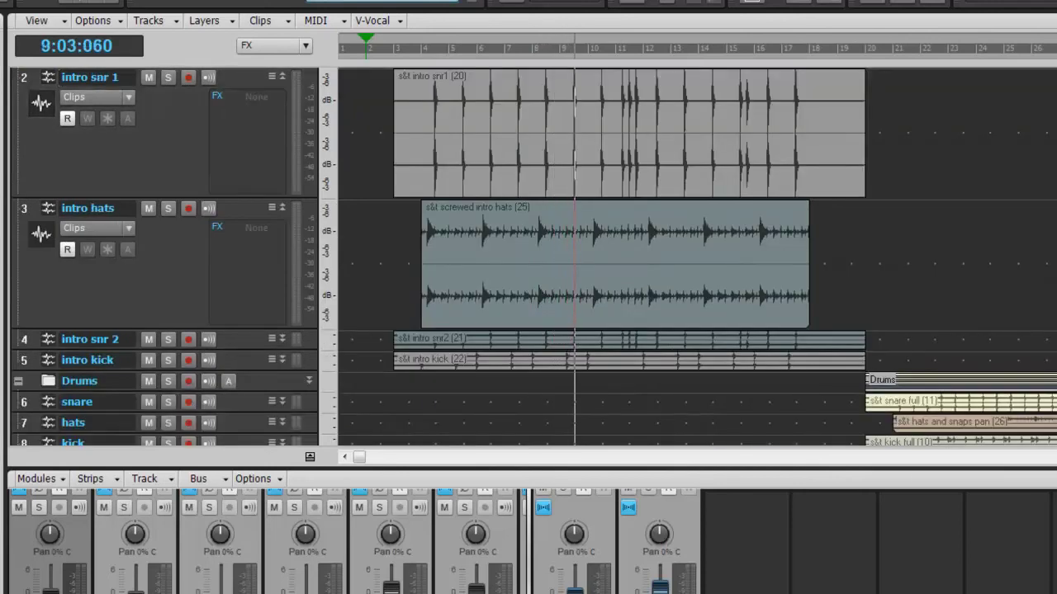